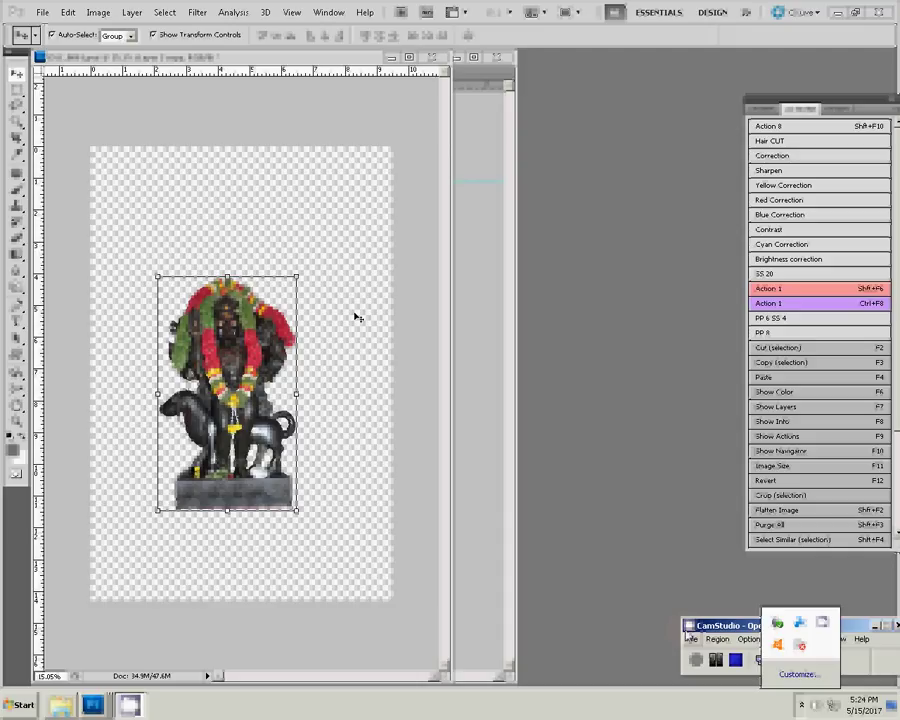
Show the Layers list and add a new layer and a gradient fill layer above Background.
left_click(761, 109)
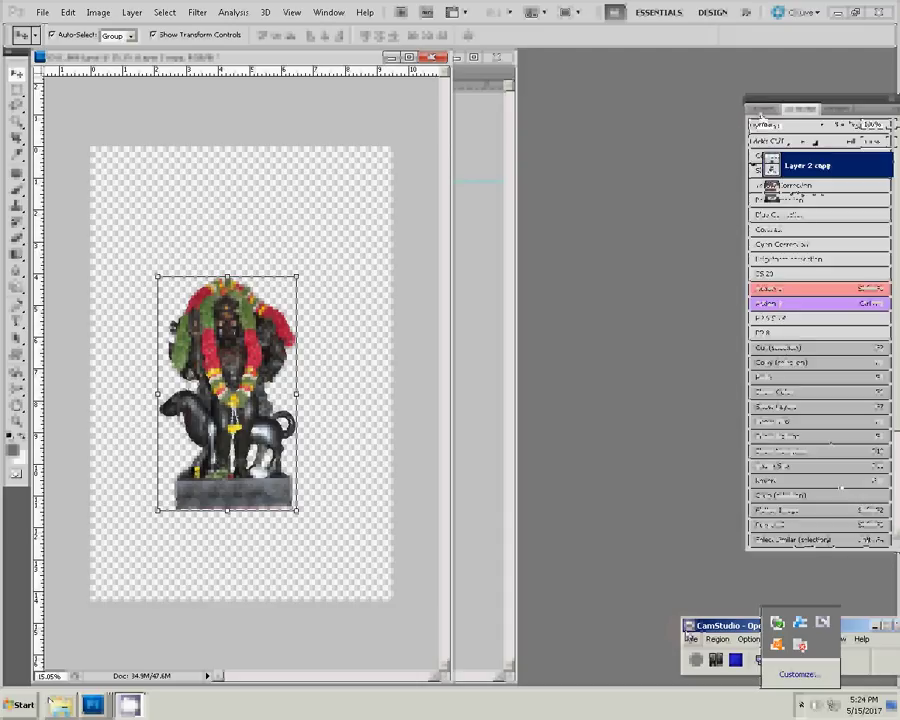
key("alt+bracketleft")
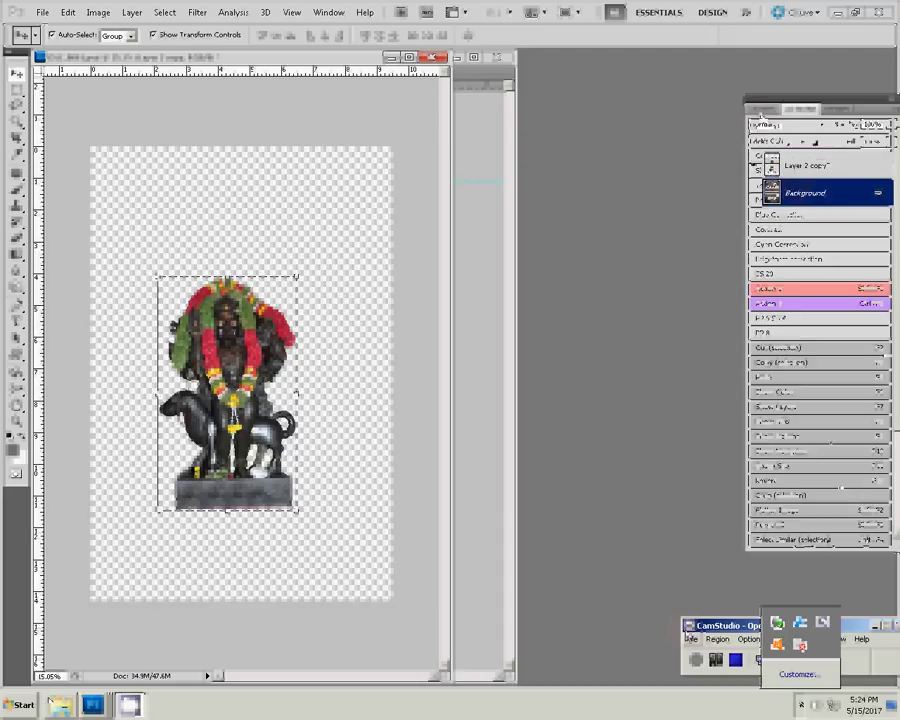
left_click(868, 543)
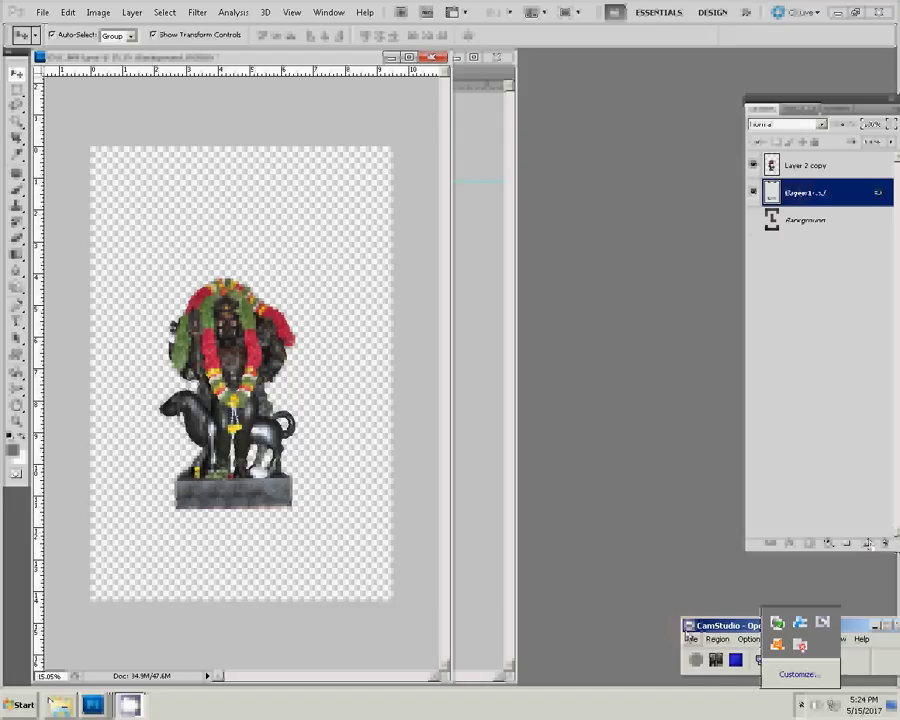
left_click(826, 543)
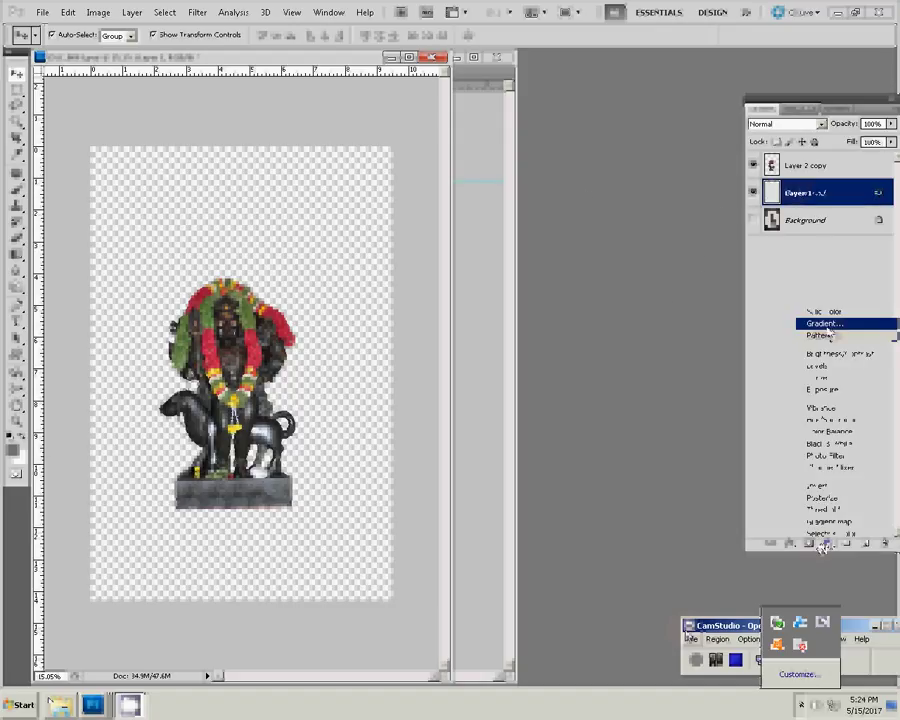
left_click(826, 324)
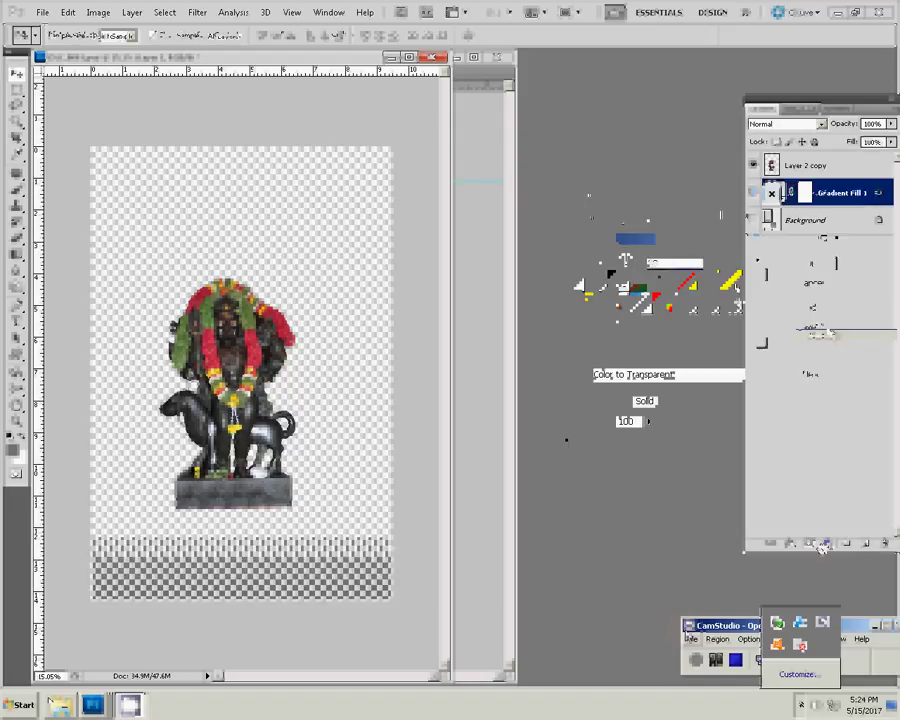
Set the fill to the Orange, Yellow, Orange gradient, Radial style, with Reverse on.
left_click(655, 216)
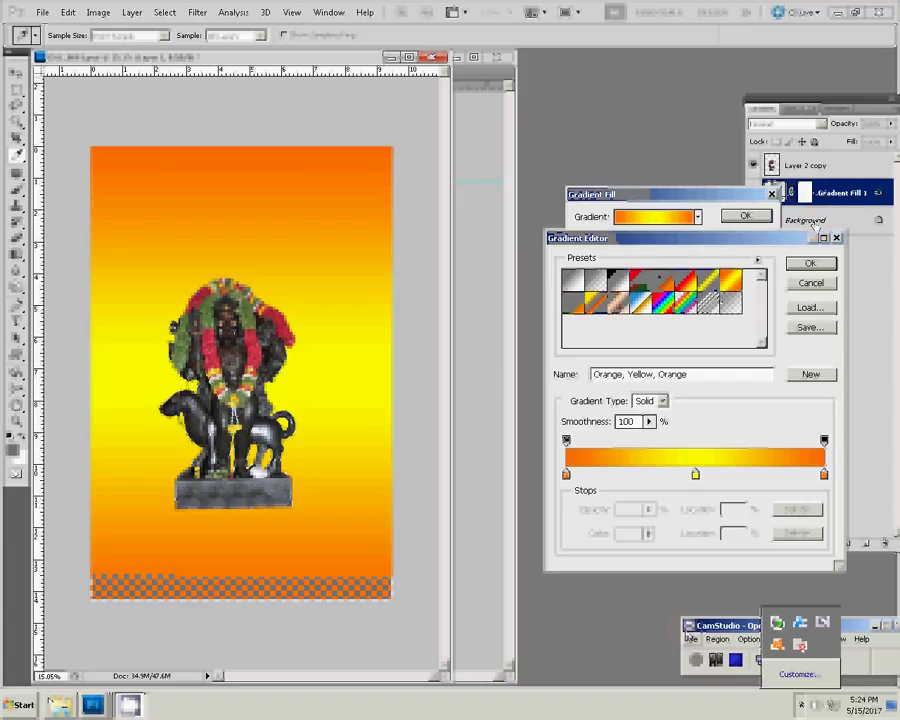
left_click(810, 262)
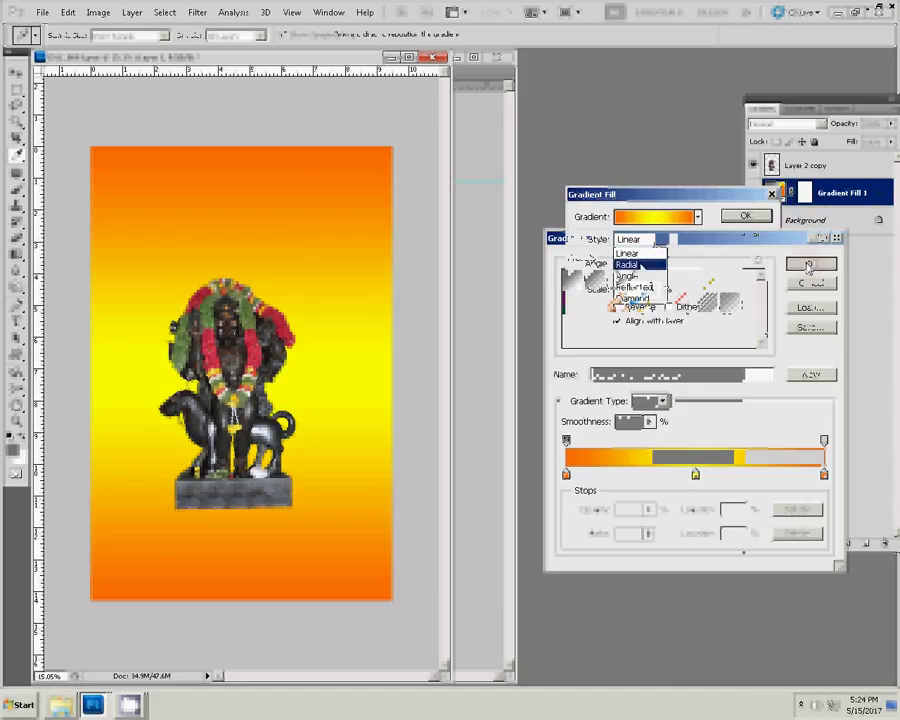
left_click(638, 265)
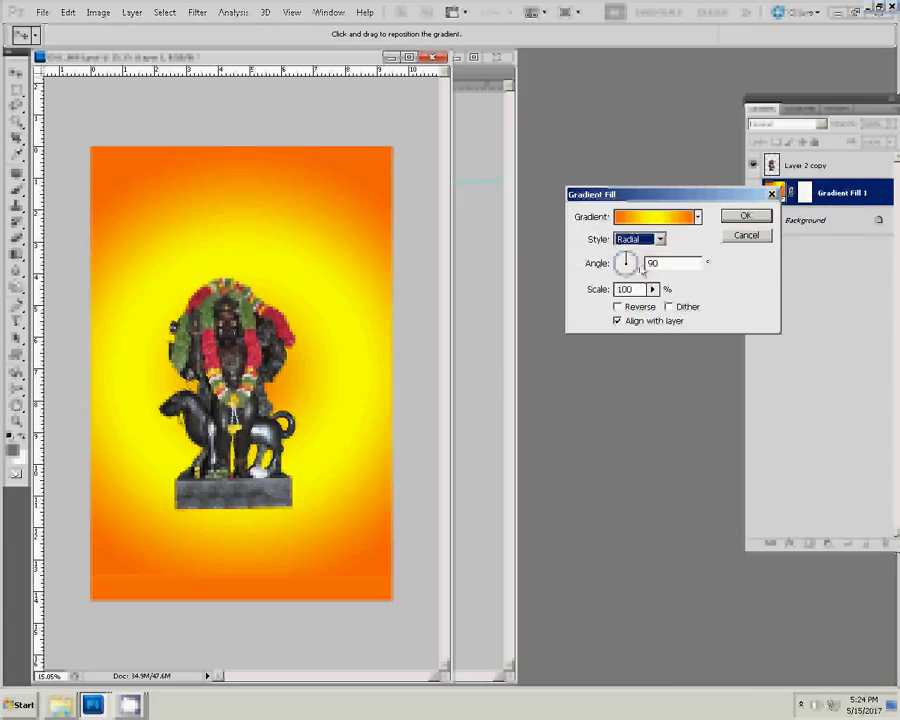
left_click(617, 307)
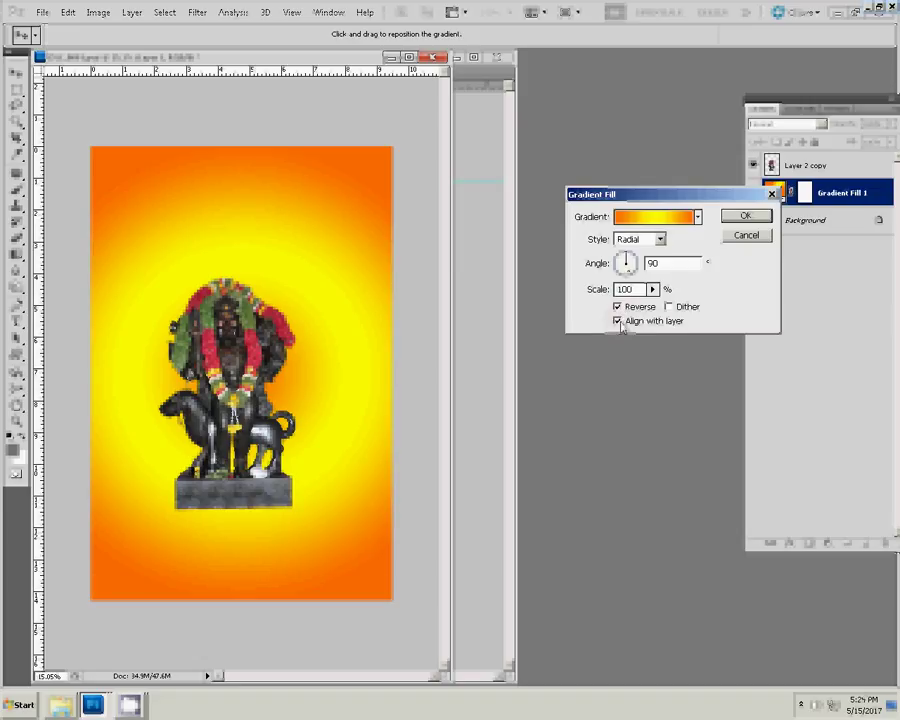
Switch the gradient fill from Angle to Linear style at a -74.05° angle.
key("Tab")
key("alt+Down")
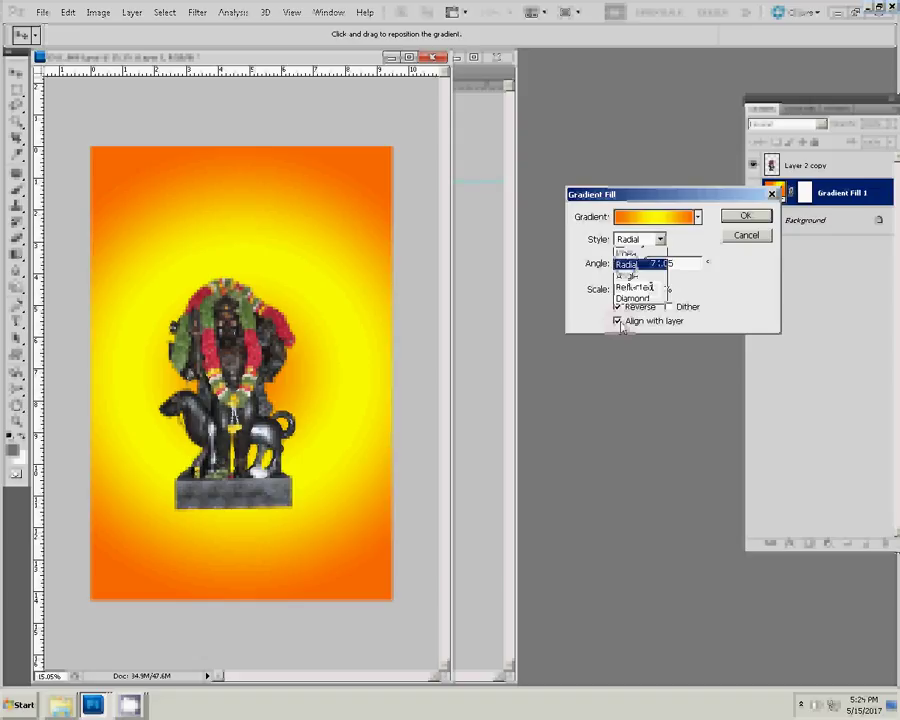
left_click(630, 276)
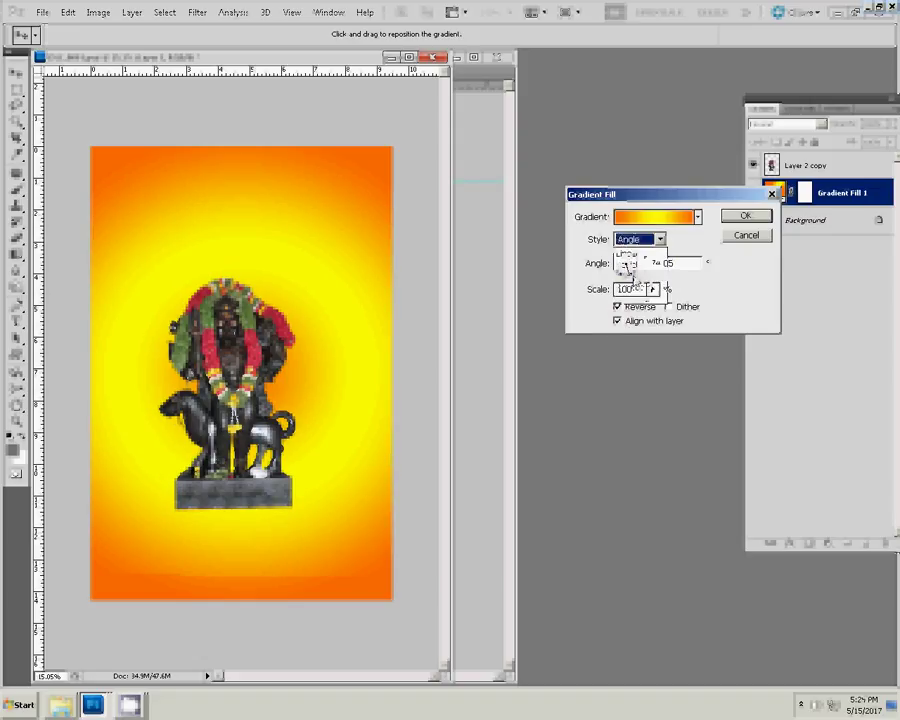
key("alt+Down")
key("Up")
key("Up")
key("Return")
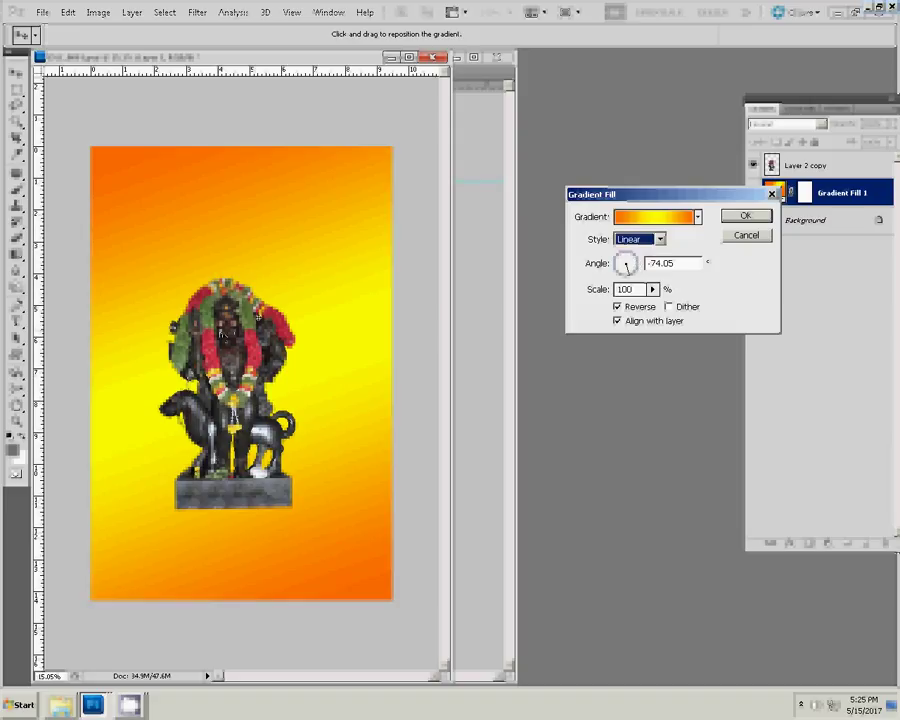
left_click(249, 135)
left_click_drag(249, 135, 28, 83)
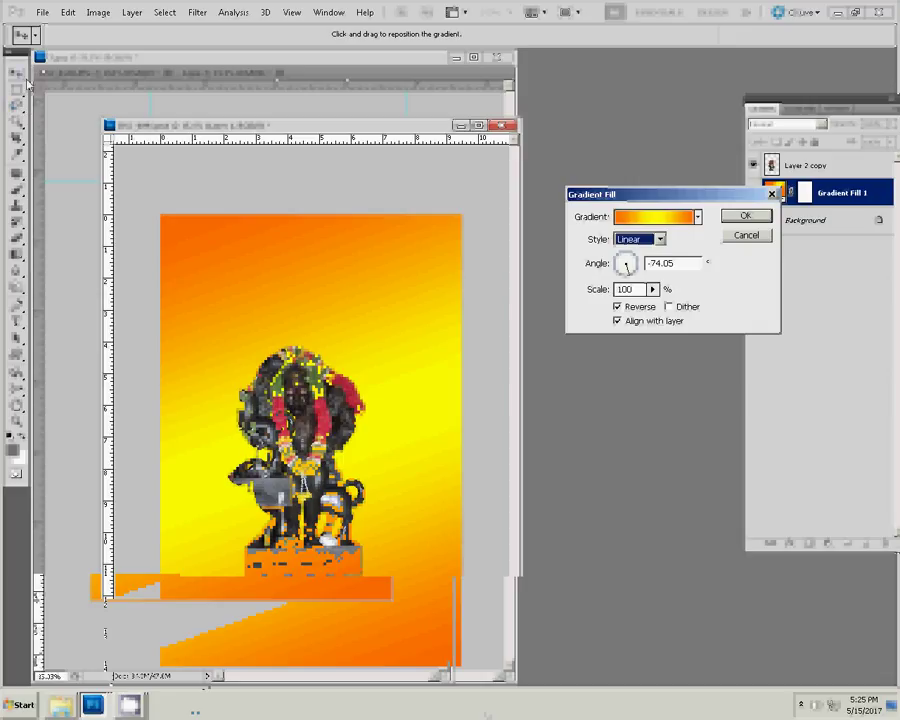
left_click(251, 148)
Commit the gradient fill, then scale the statue layer up to about 181% and reposition it.
left_click(747, 216)
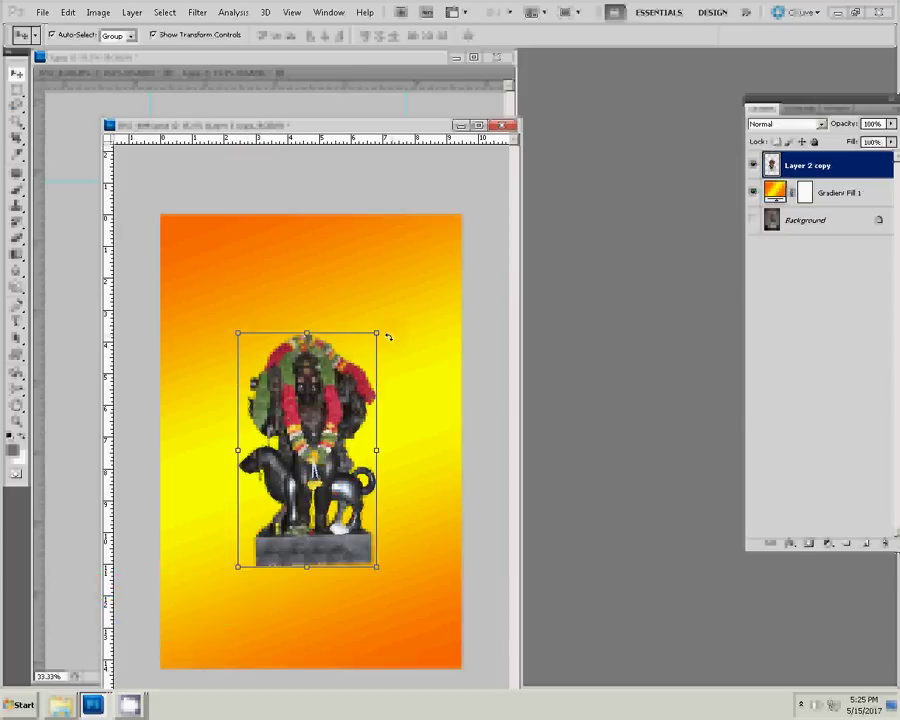
left_click_drag(380, 333, 494, 278)
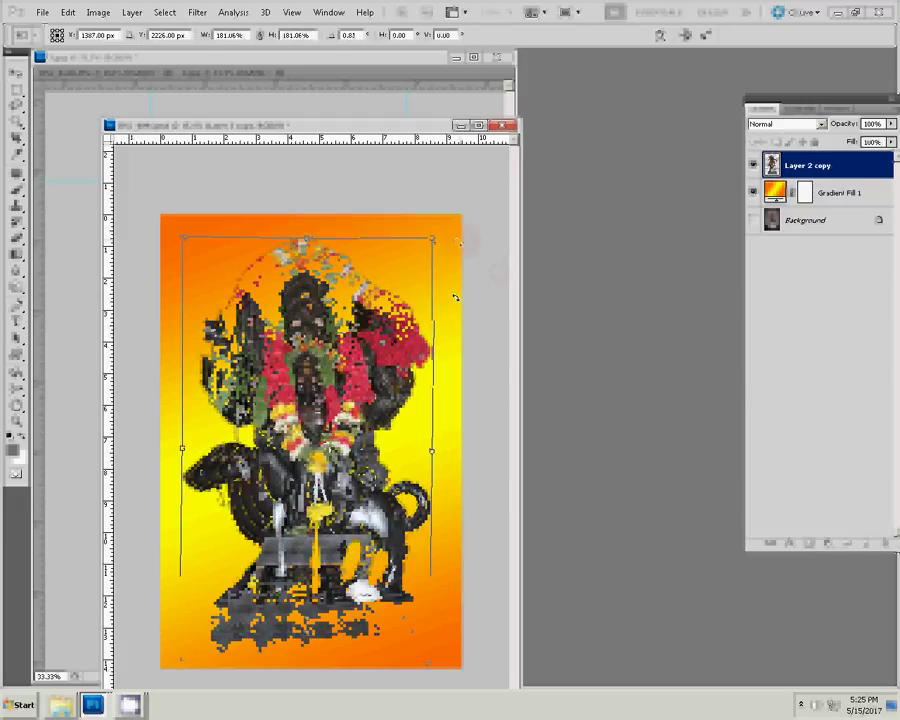
left_click_drag(455, 298, 457, 242)
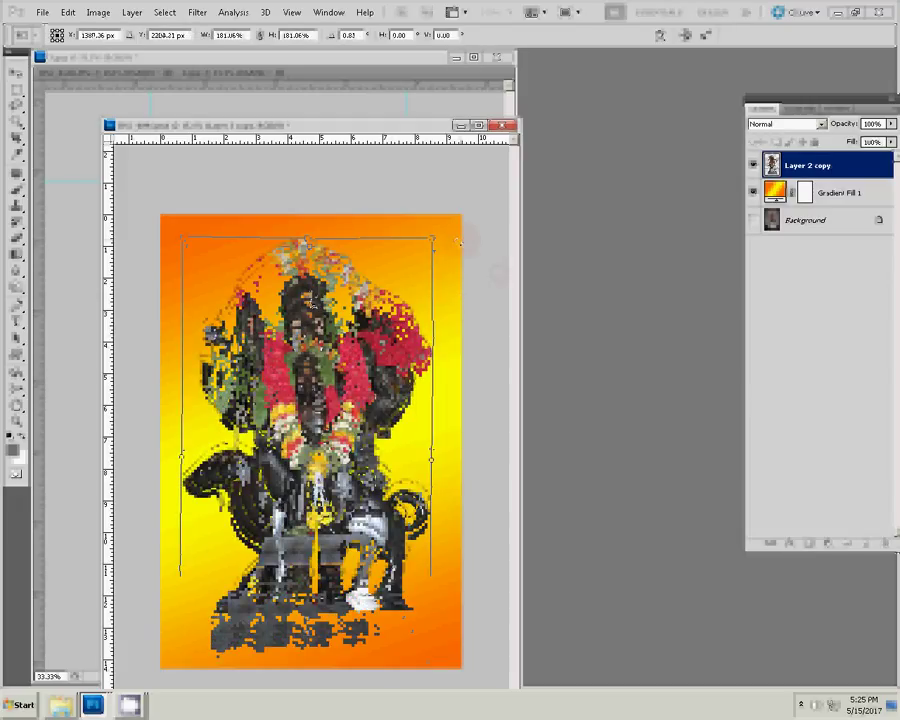
left_click(708, 36)
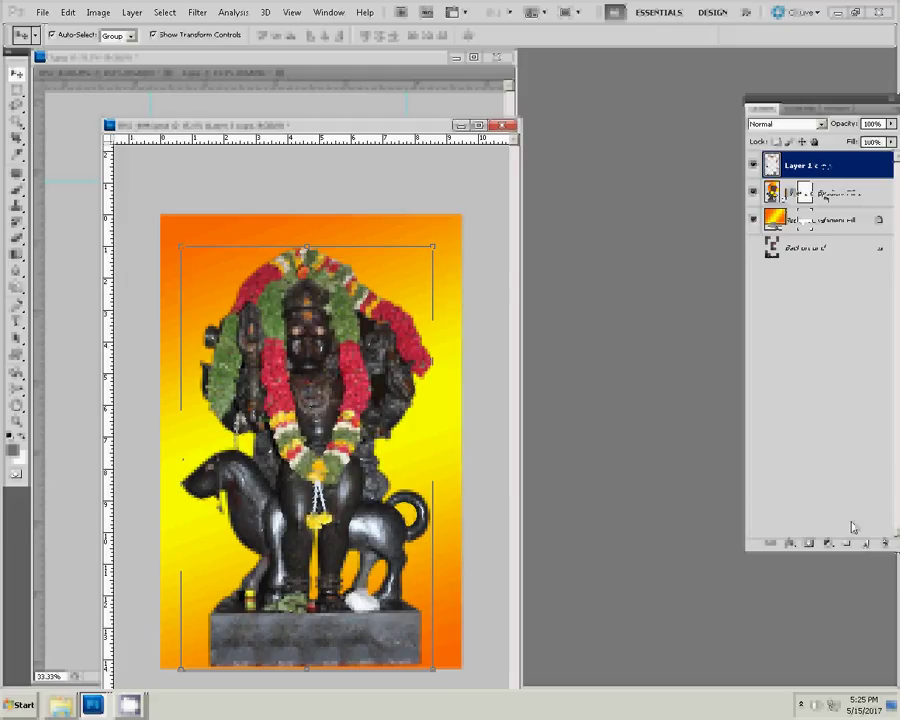
Add a second gradient fill layer, discarding an accidental solid colour fill first.
left_click(828, 543)
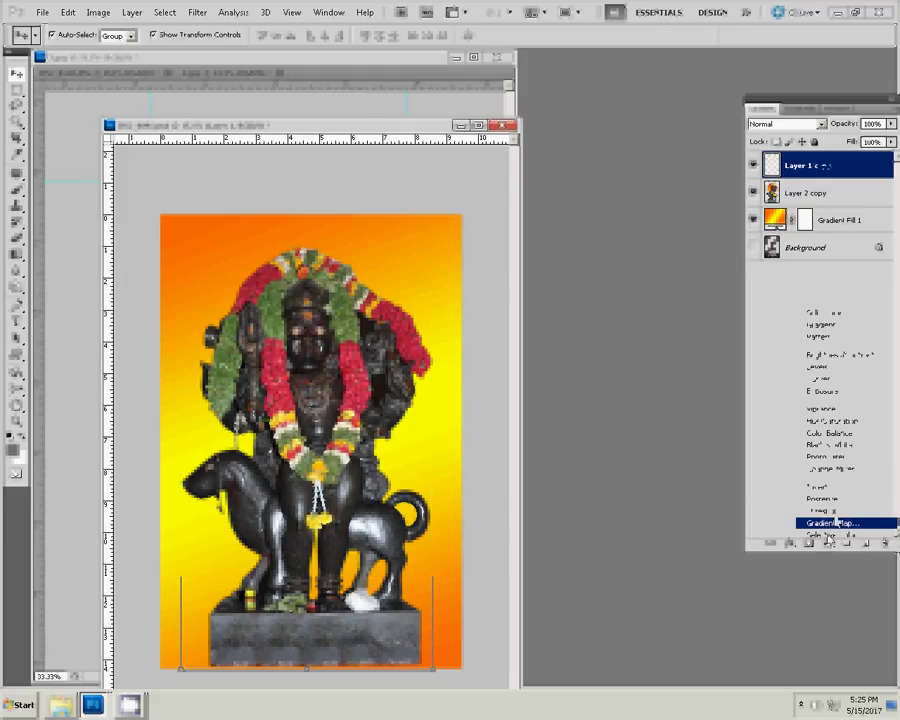
left_click(822, 313)
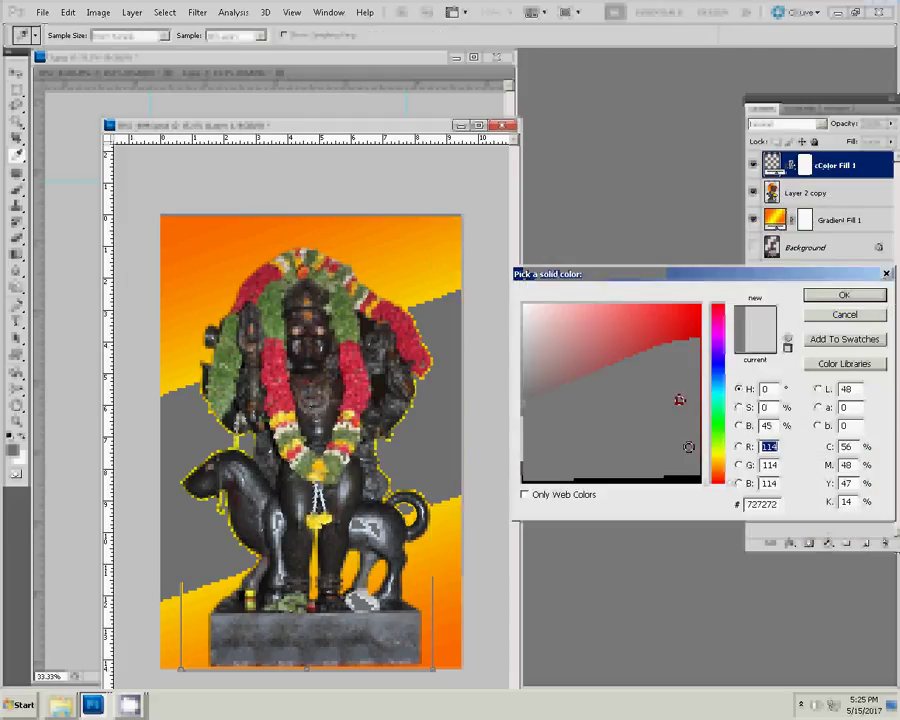
left_click(842, 312)
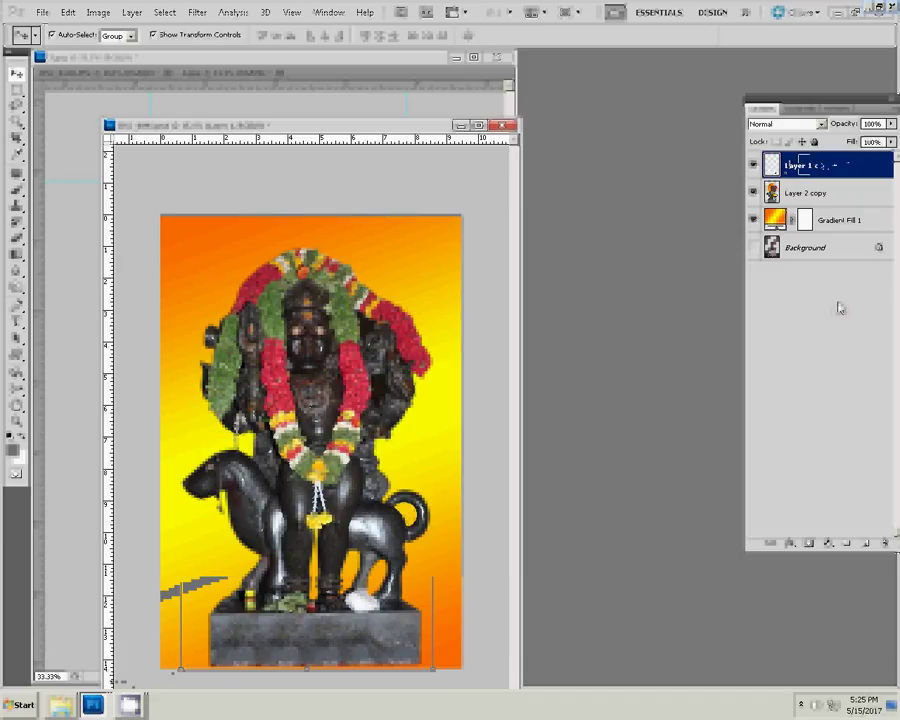
left_click(827, 543)
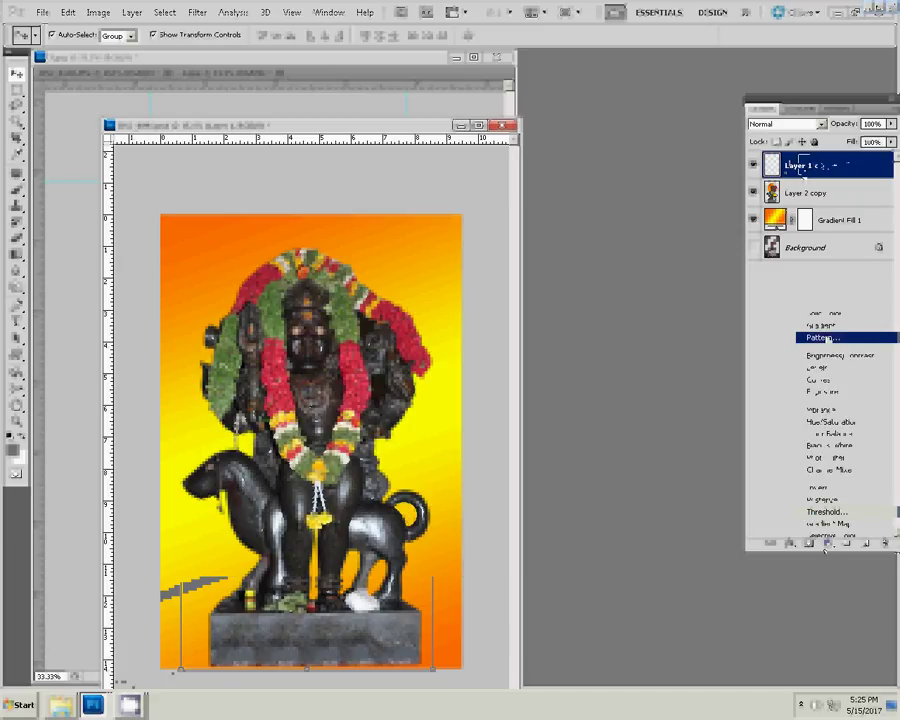
left_click(825, 326)
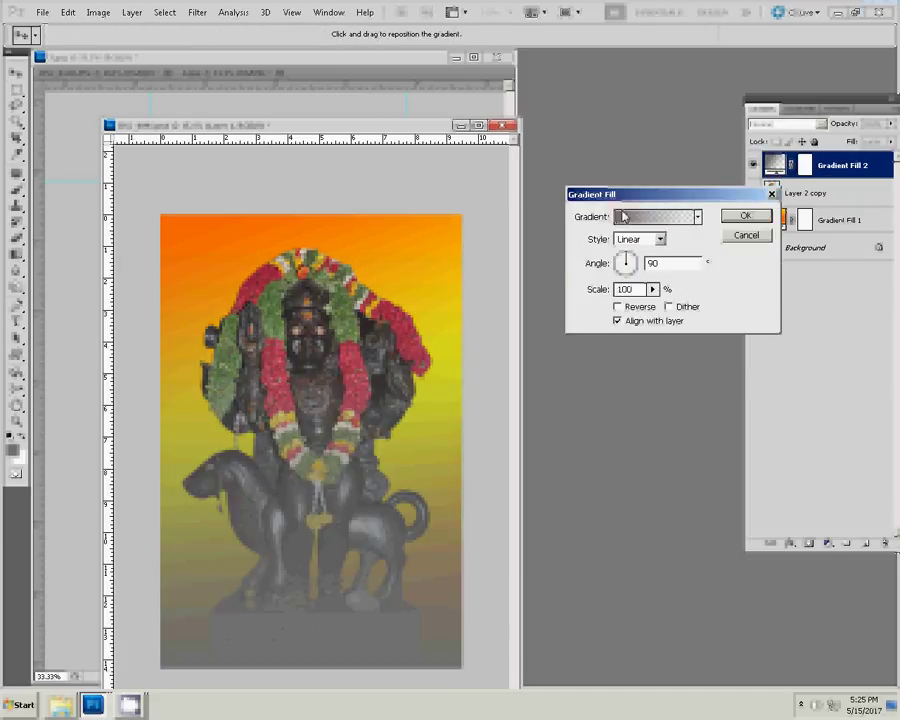
Make it a Noise gradient with randomized colours and roughness 100.
left_click(630, 216)
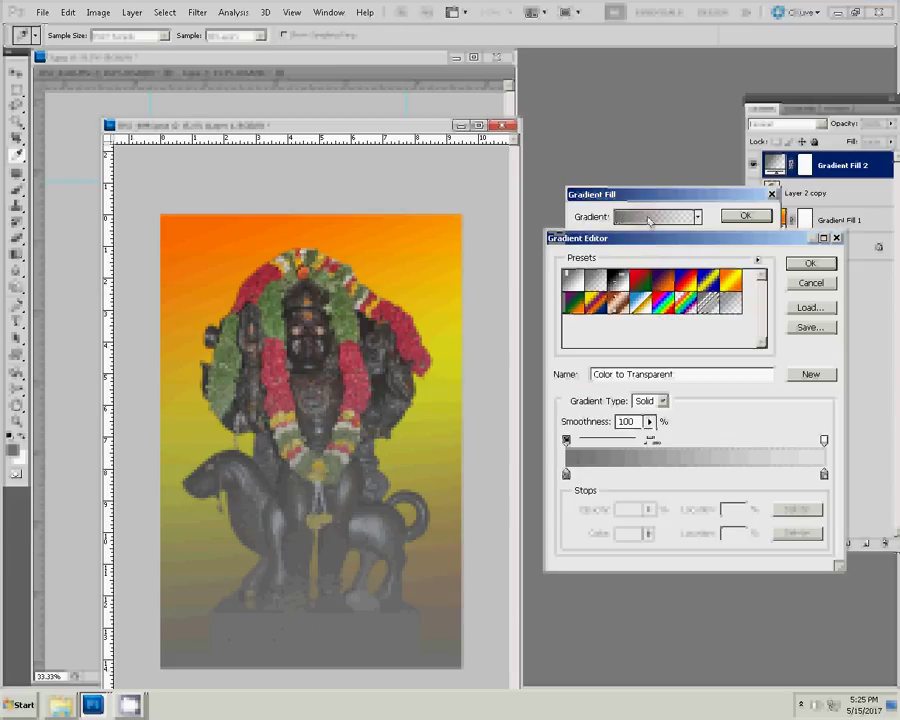
left_click(662, 401)
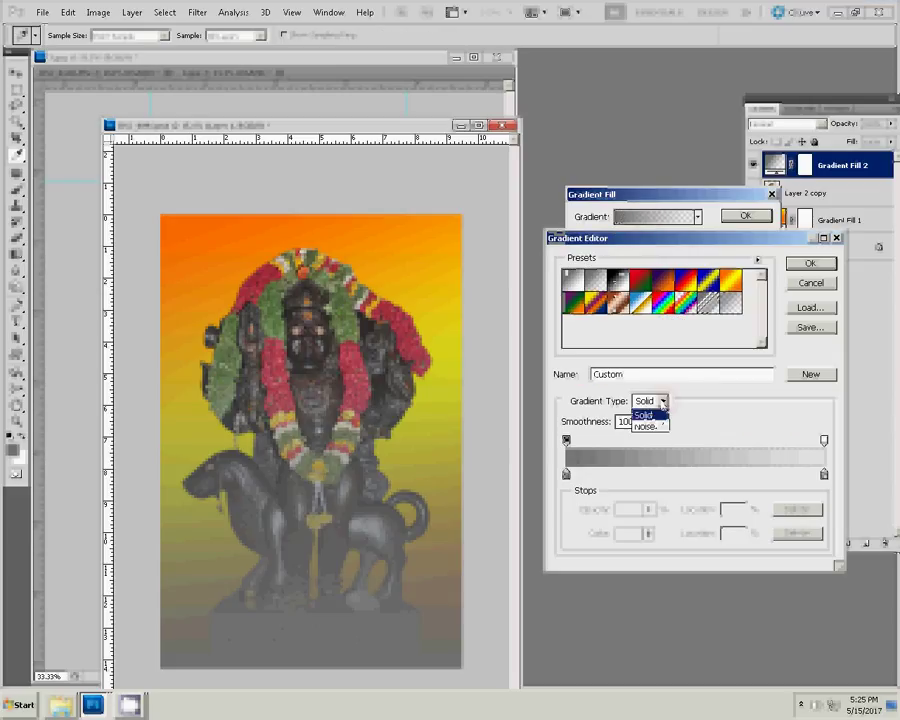
left_click(645, 426)
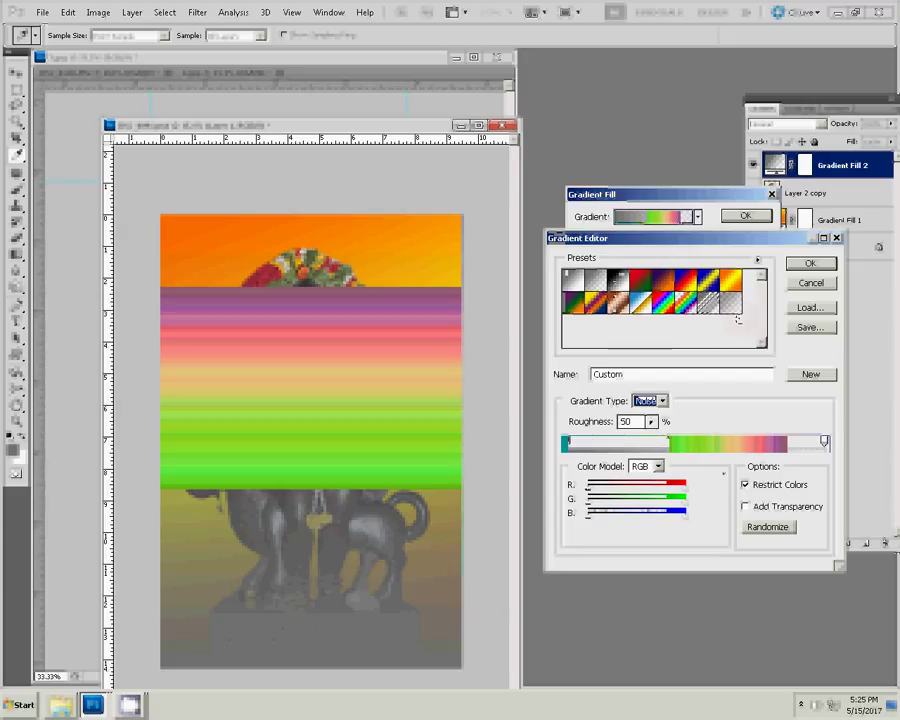
left_click(766, 528)
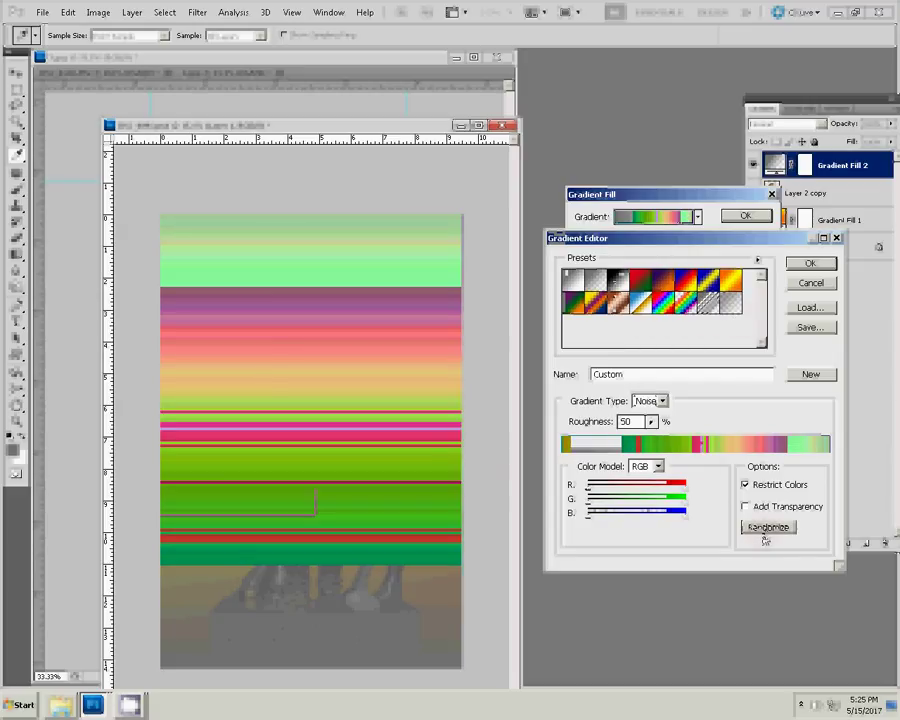
left_click(767, 529)
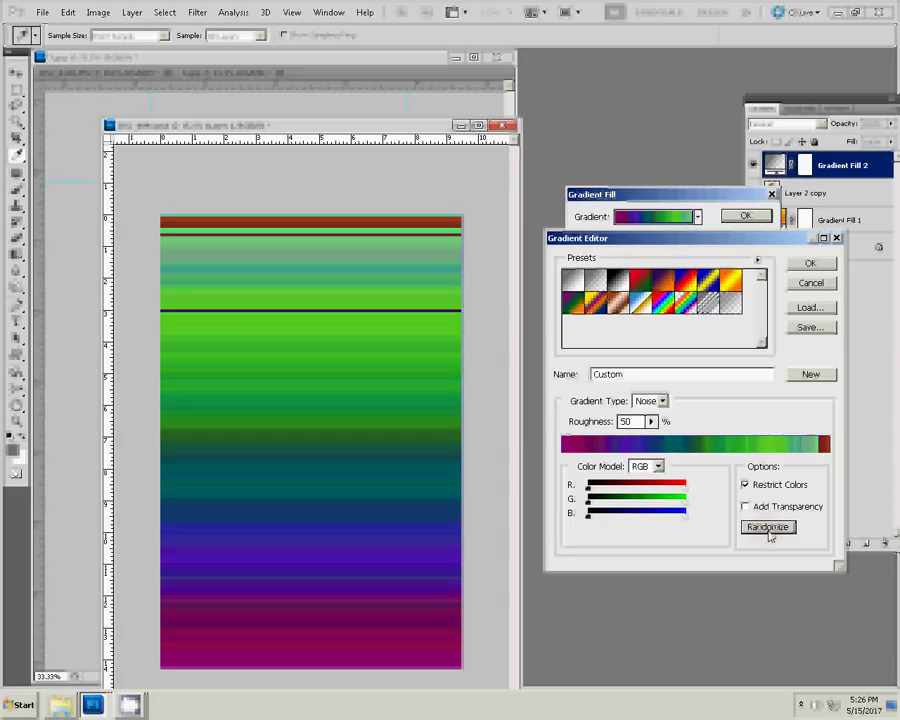
left_click(767, 528)
left_click(768, 528)
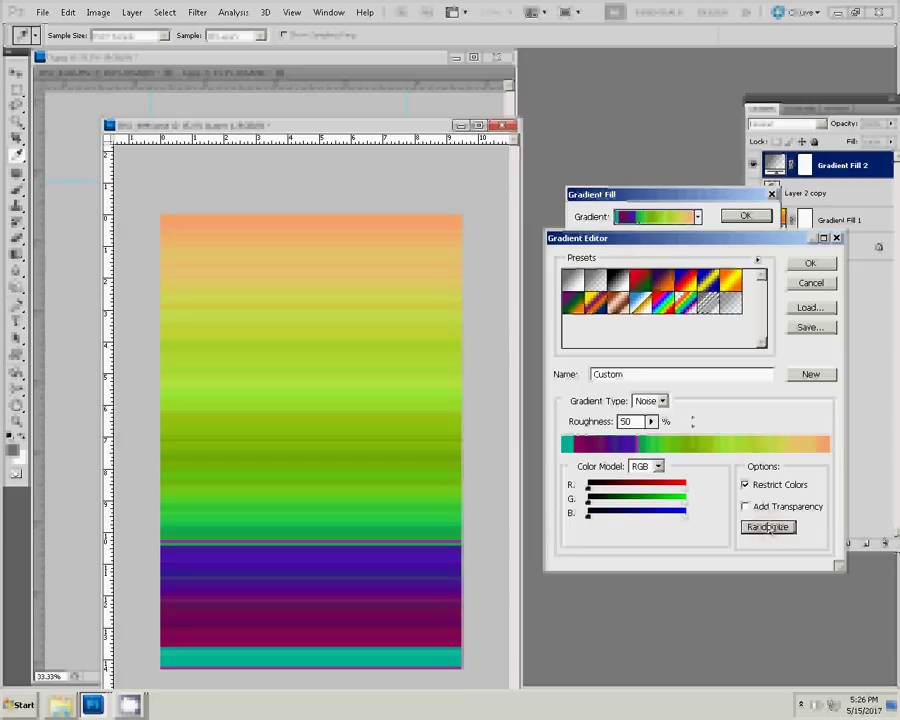
left_click(652, 421)
left_click_drag(653, 436, 707, 443)
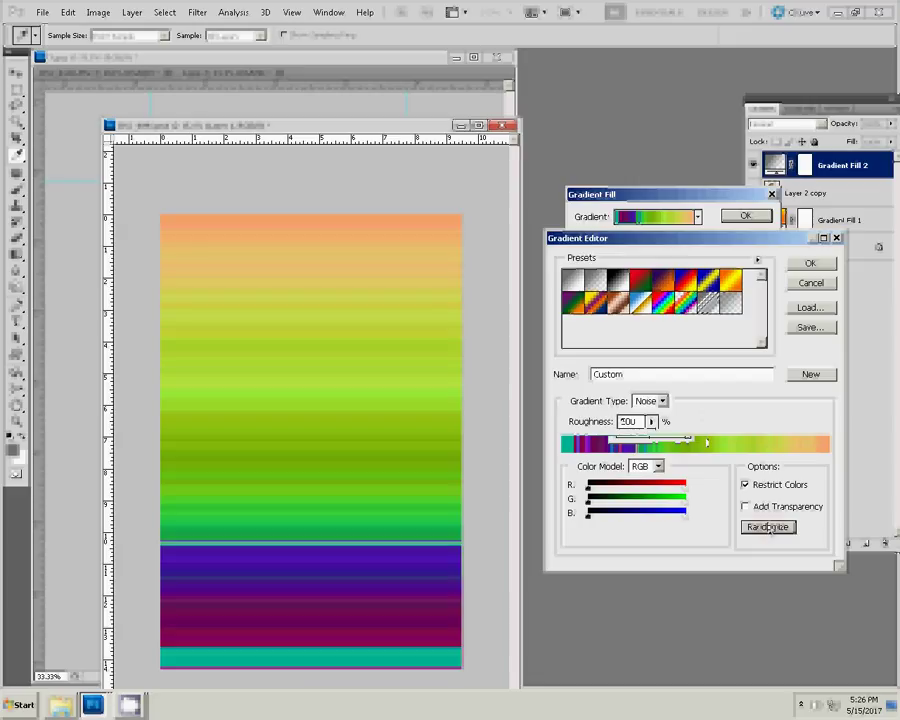
key("Return")
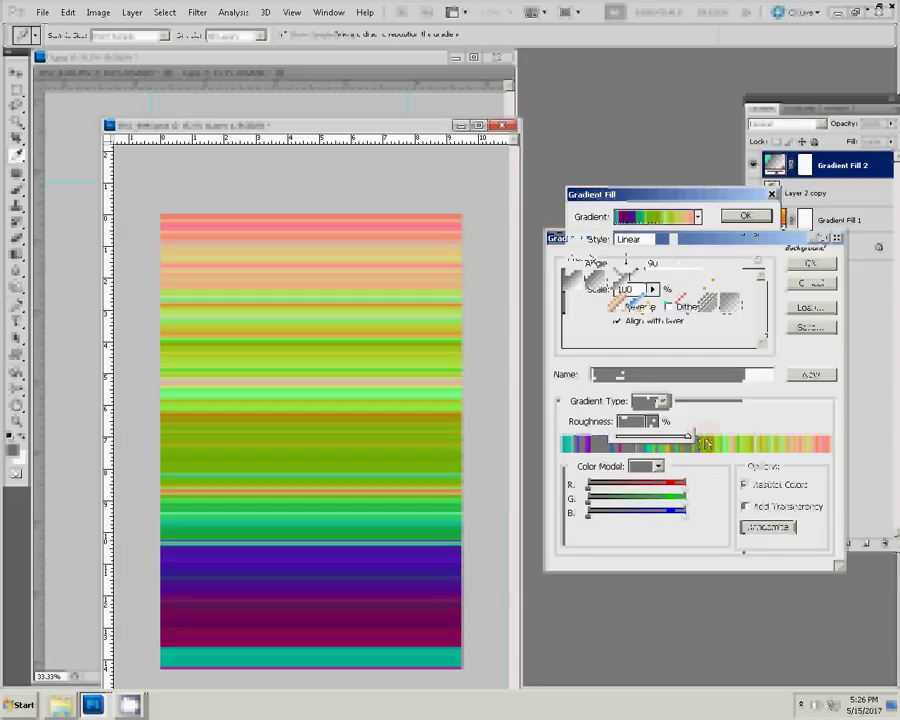
Set the noise gradient to a reversed Angle style with its centre raised on the canvas.
left_click(661, 239)
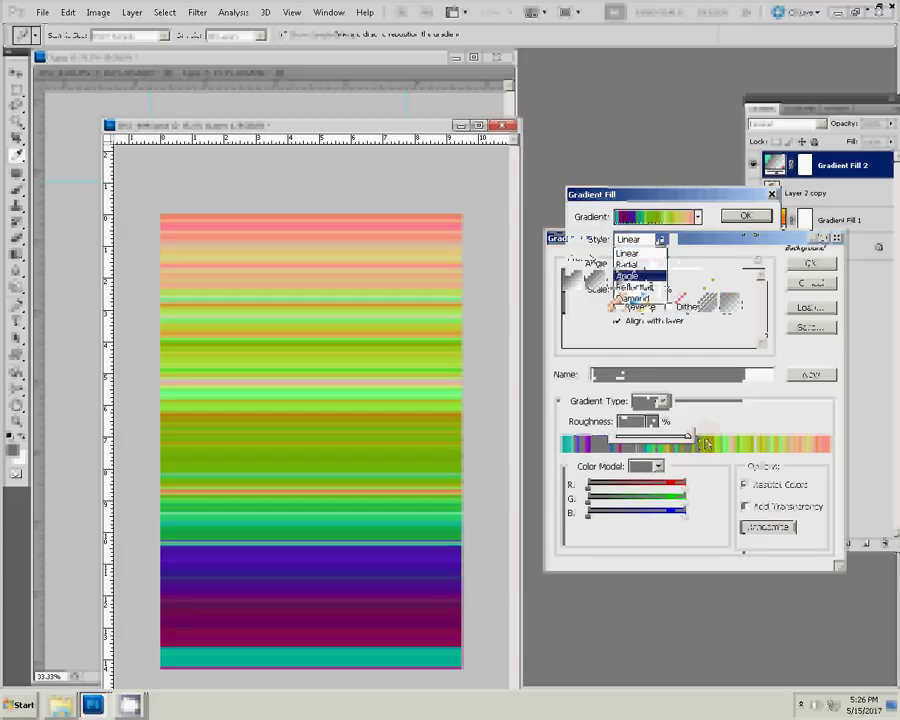
left_click(628, 272)
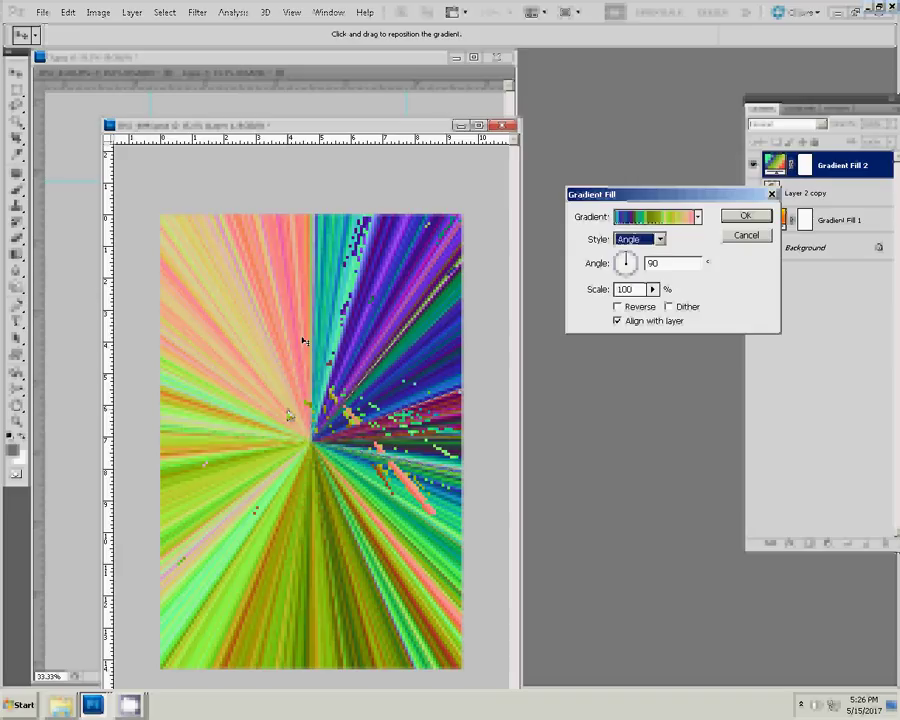
left_click_drag(305, 342, 308, 343)
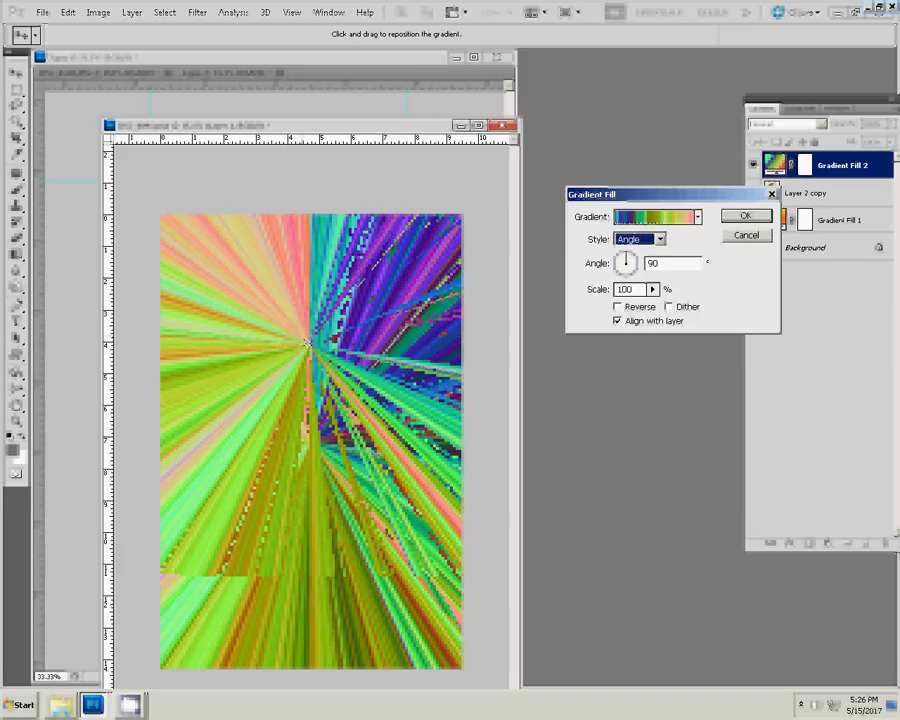
left_click(617, 306)
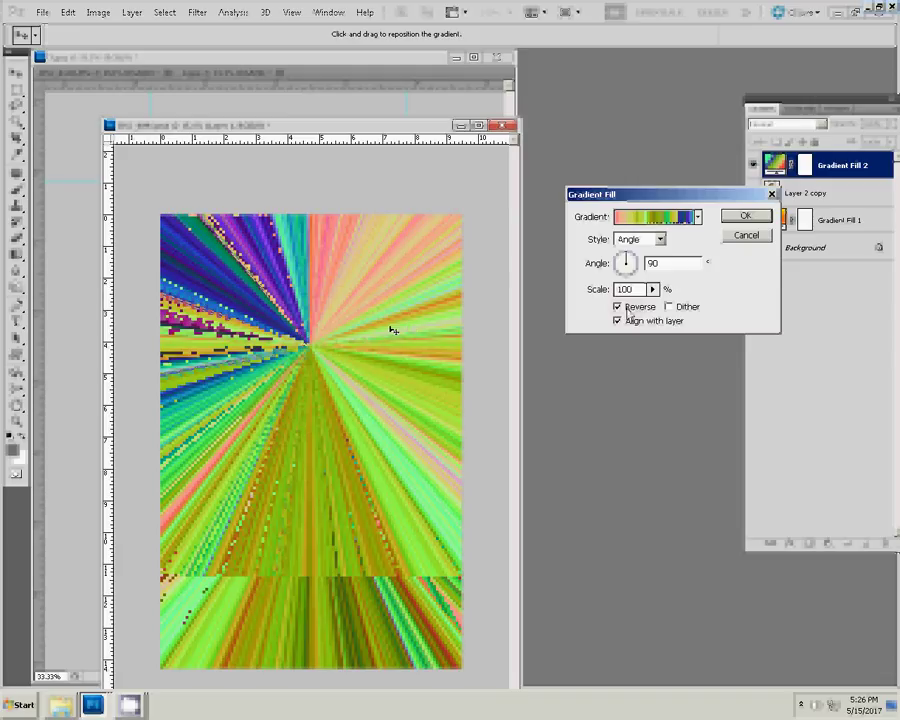
key("Return")
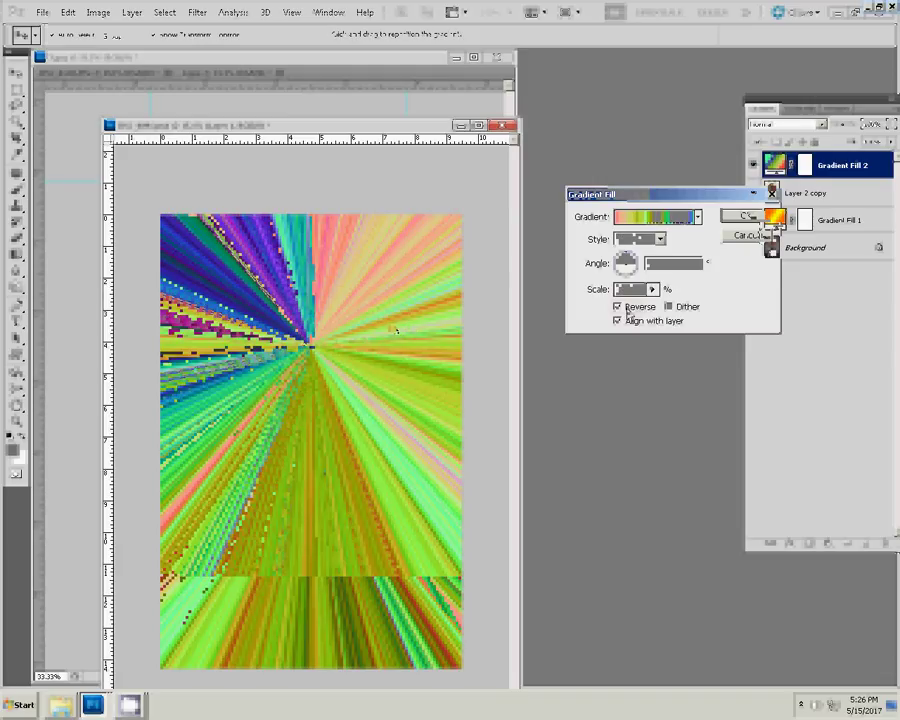
Move the Layer 2 copy statue above Gradient Fill 2, then reselect Gradient Fill 2.
key("alt+bracketleft")
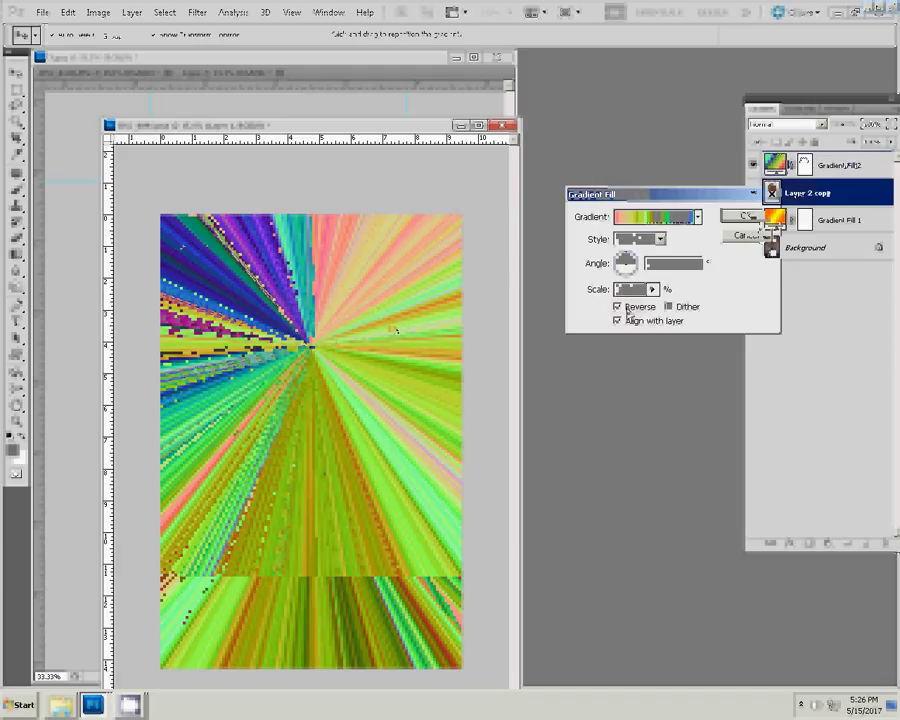
key("ctrl+bracketright")
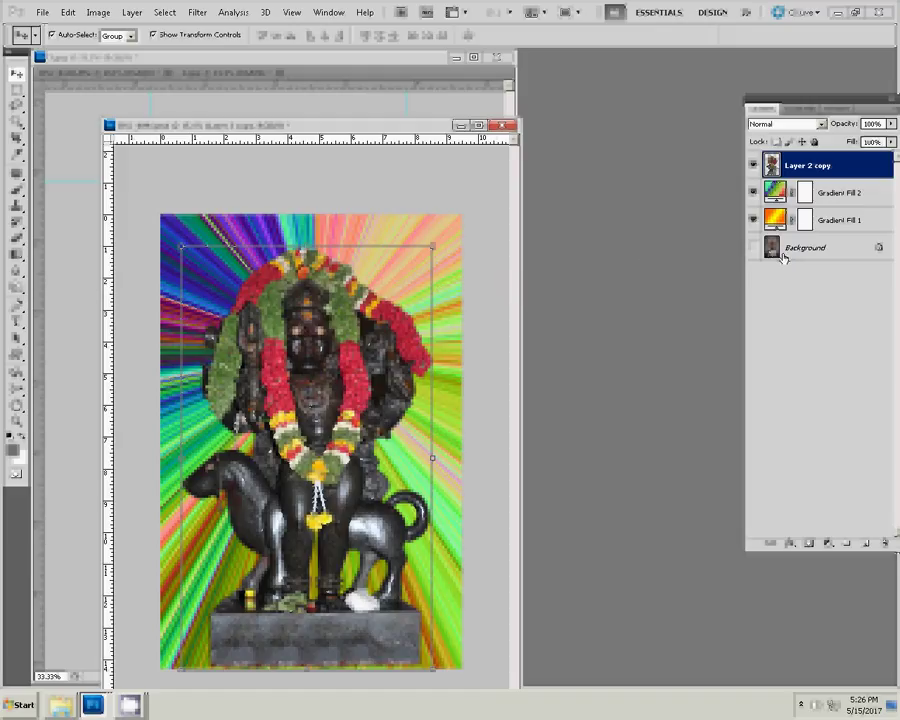
key("alt+bracketleft")
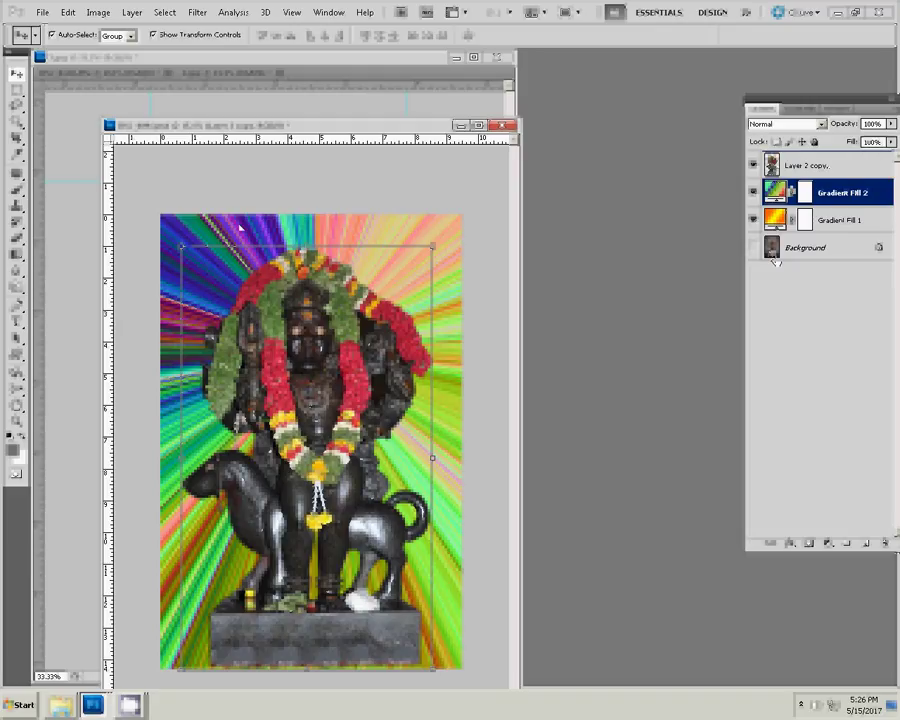
Rasterize Gradient Fill 2 and apply a Spin Radial Blur with amount 41.
left_click(197, 12)
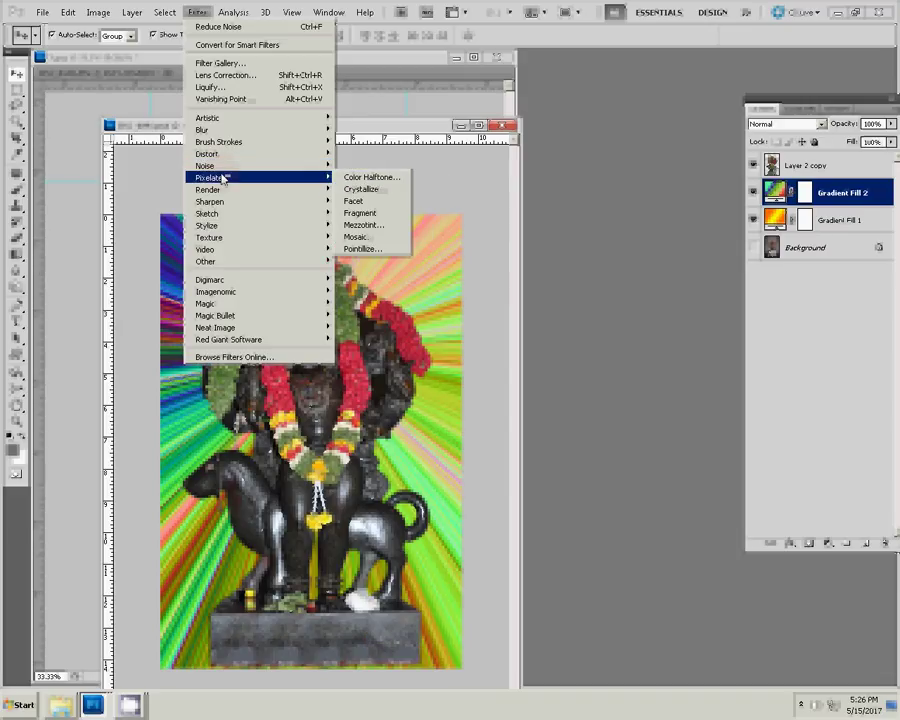
mouse_move(207, 154)
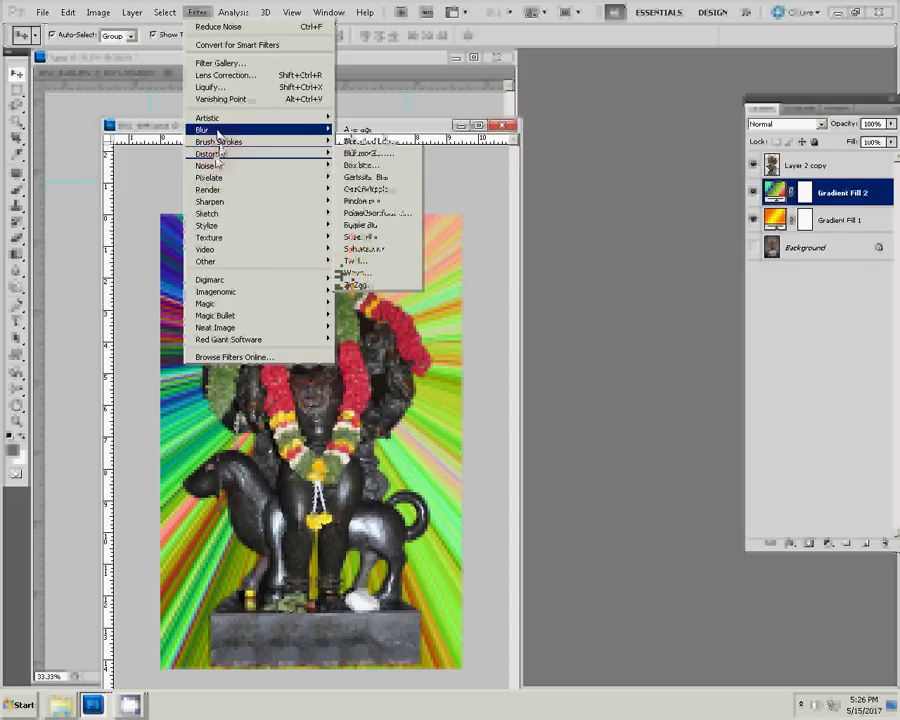
mouse_move(260, 128)
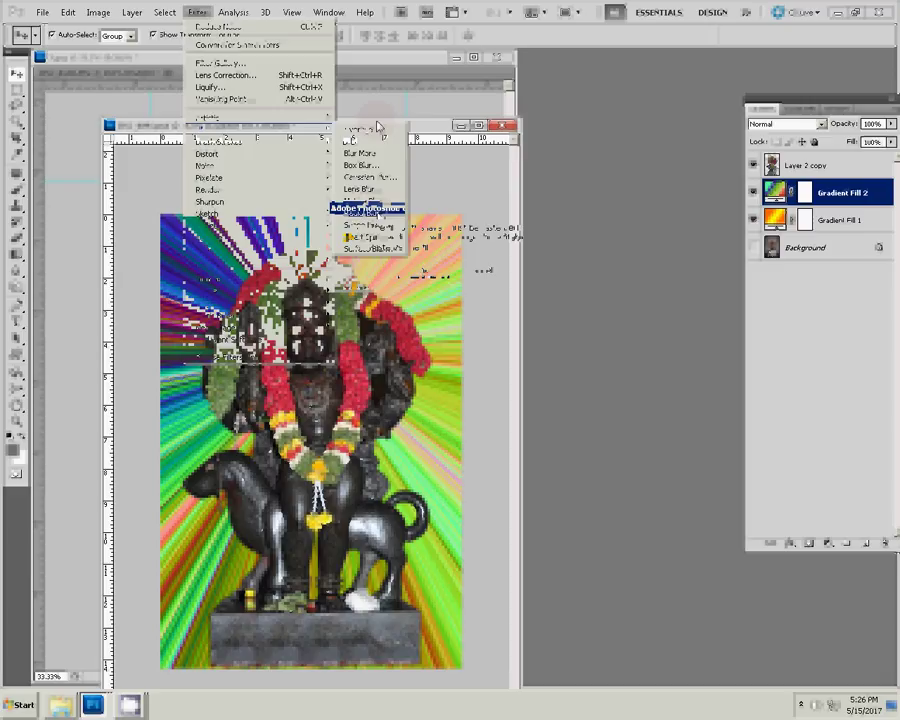
left_click(366, 208)
left_click(423, 270)
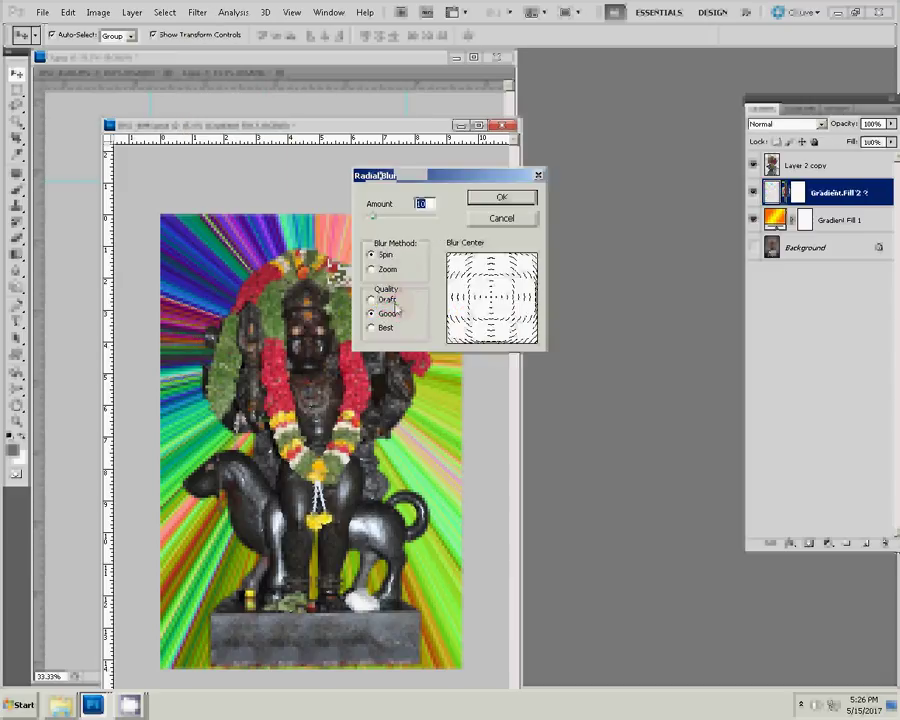
left_click_drag(375, 216, 390, 219)
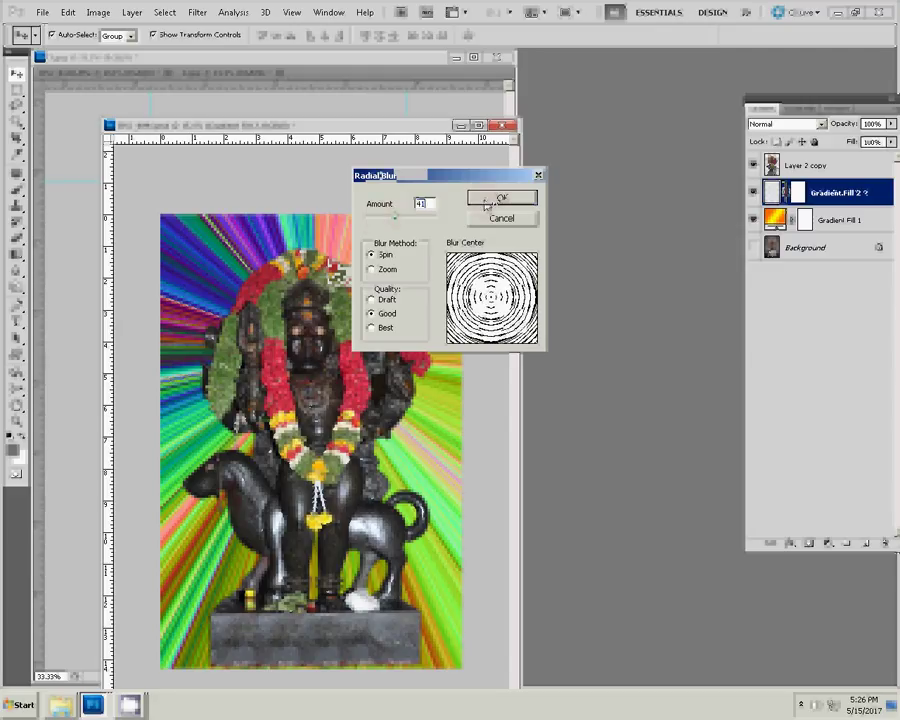
left_click(487, 204)
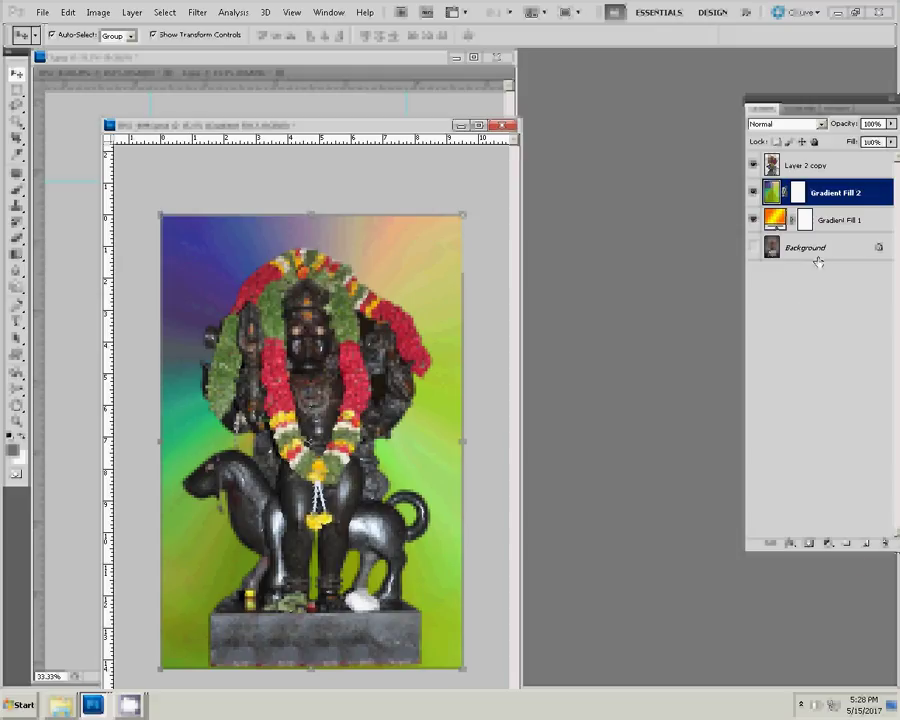
Add Gradient Fill 3 with a dark red left stop at 5% fading to transparent.
left_click(827, 543)
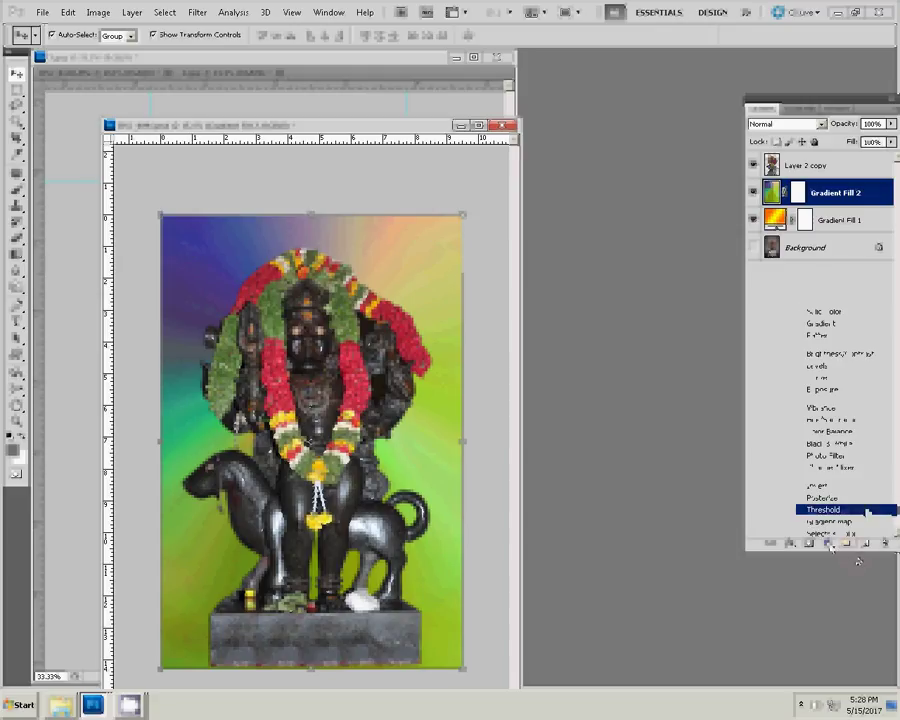
left_click(822, 323)
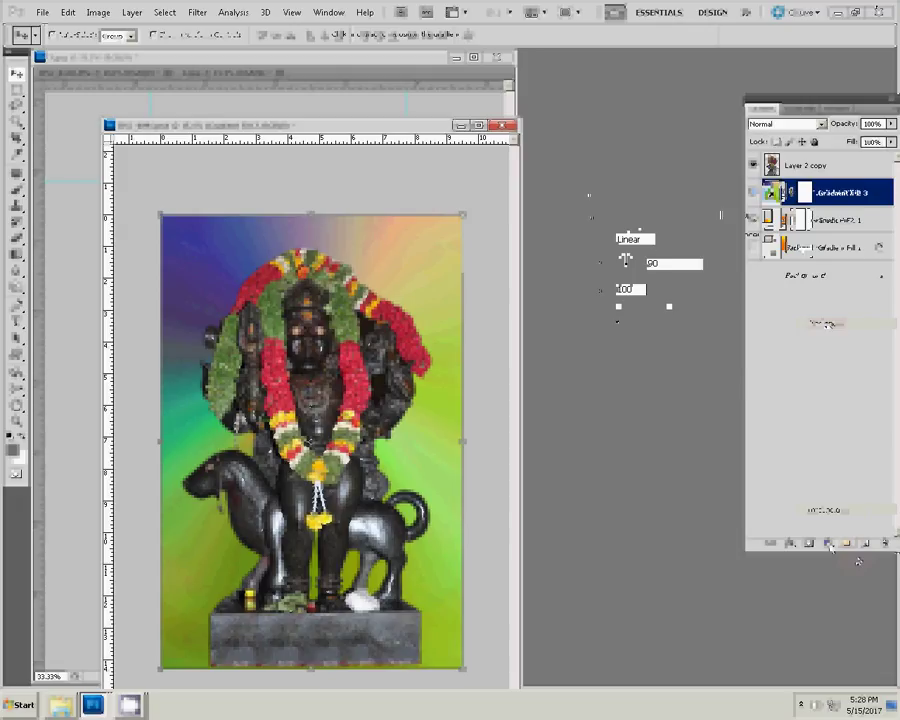
left_click(655, 216)
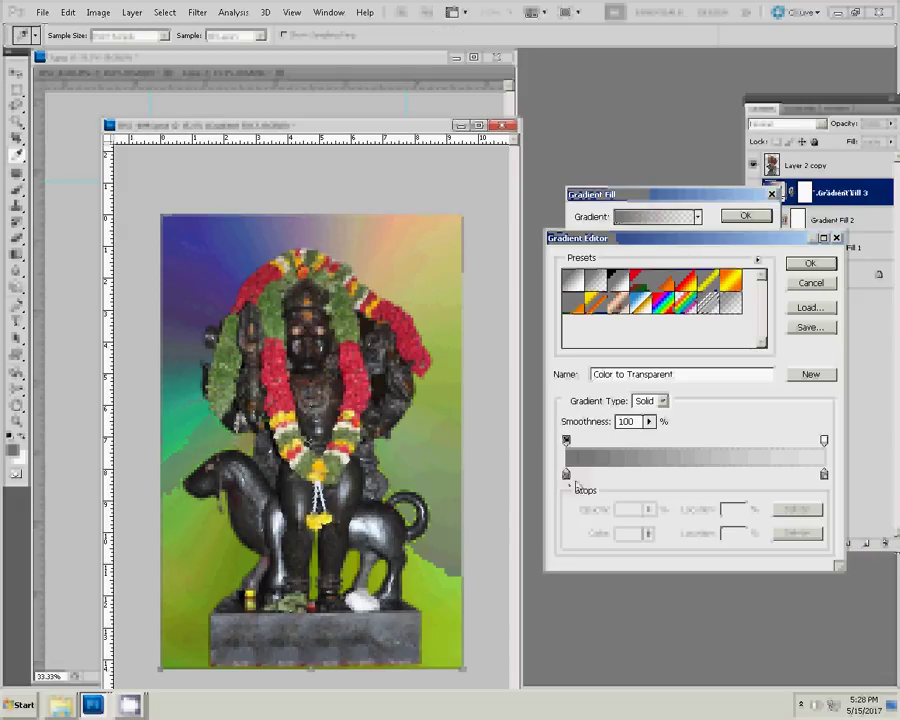
left_click(566, 474)
left_click(627, 533)
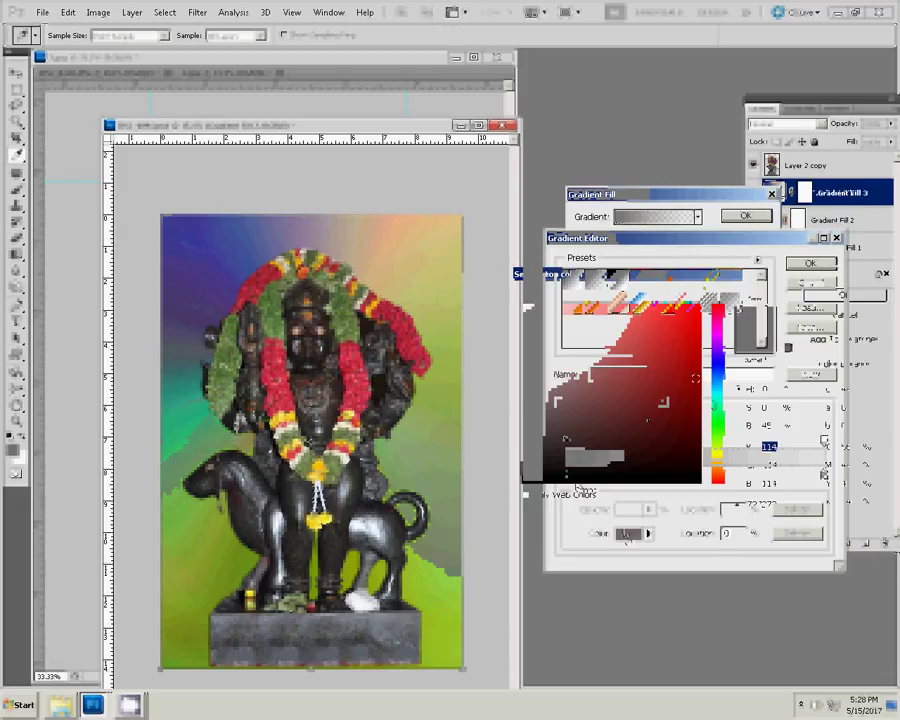
key("Return")
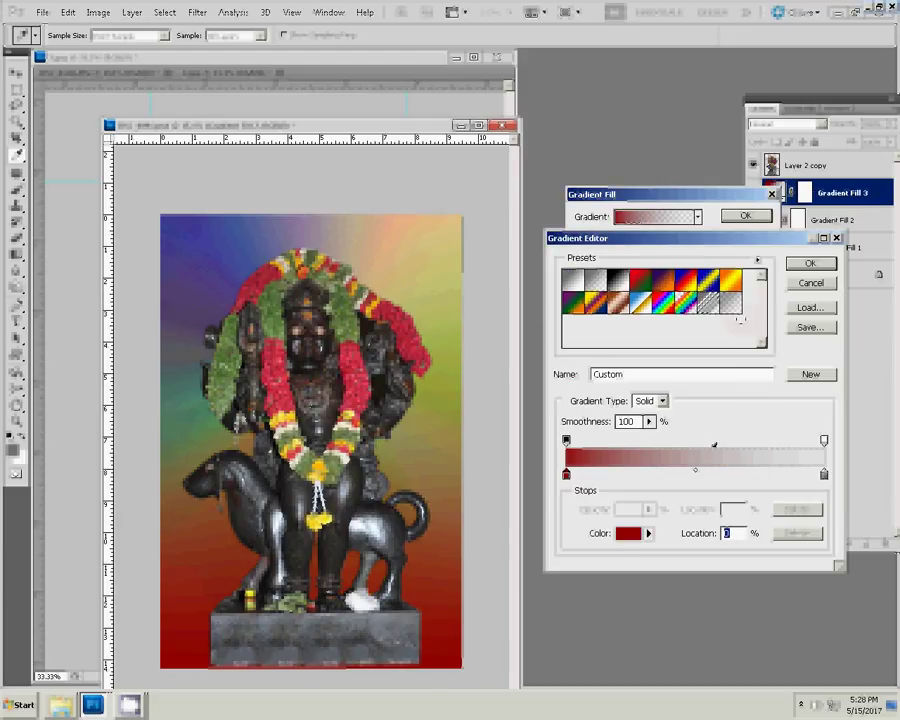
left_click_drag(566, 474, 583, 474)
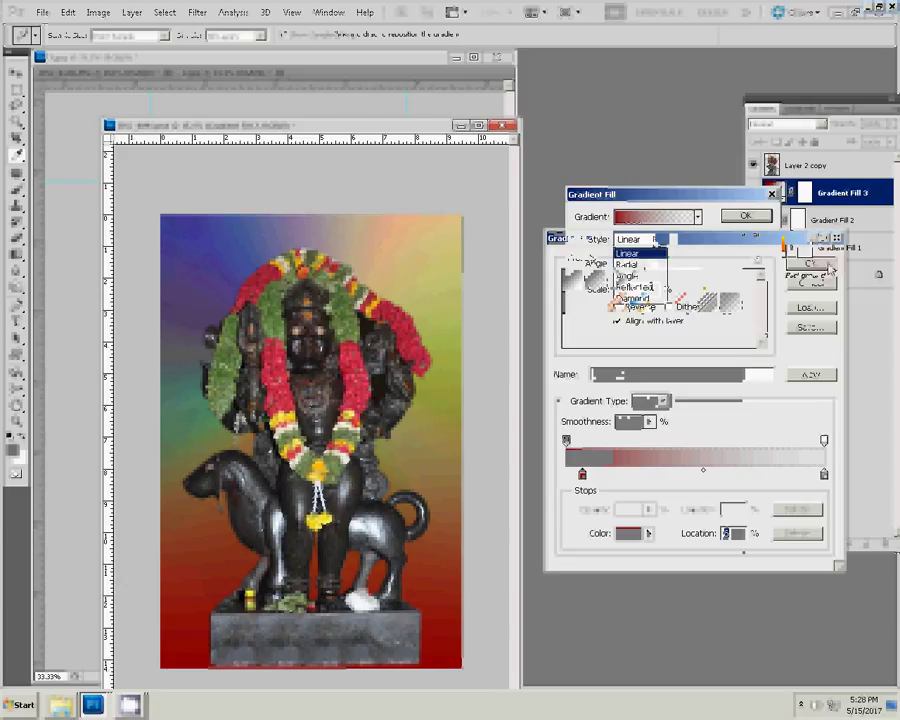
Try Angle and Reflected styles before settling on Radial for the red gradient.
left_click(640, 239)
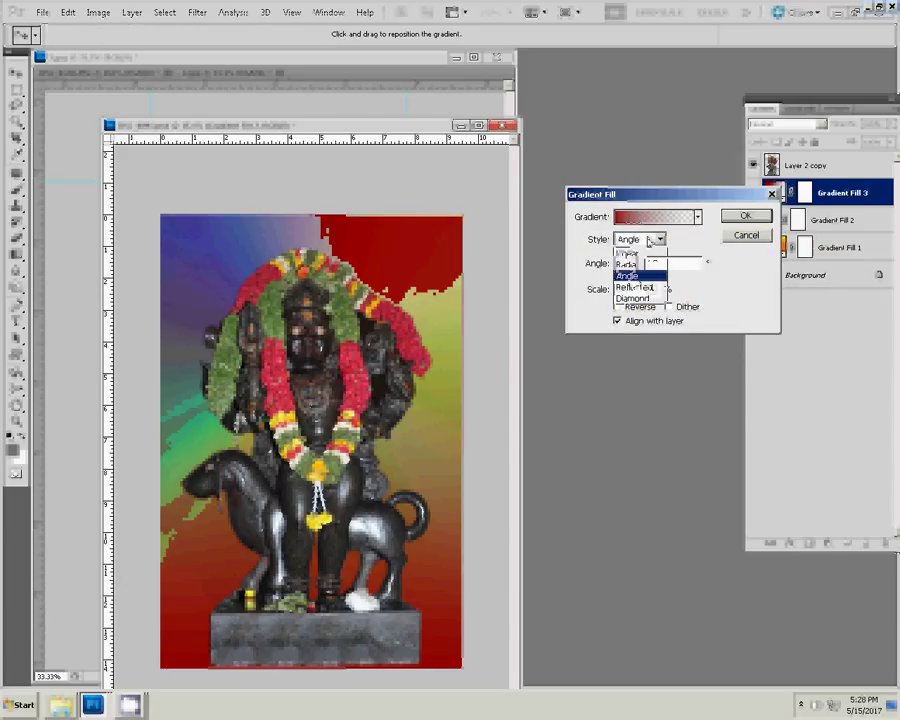
left_click(643, 264)
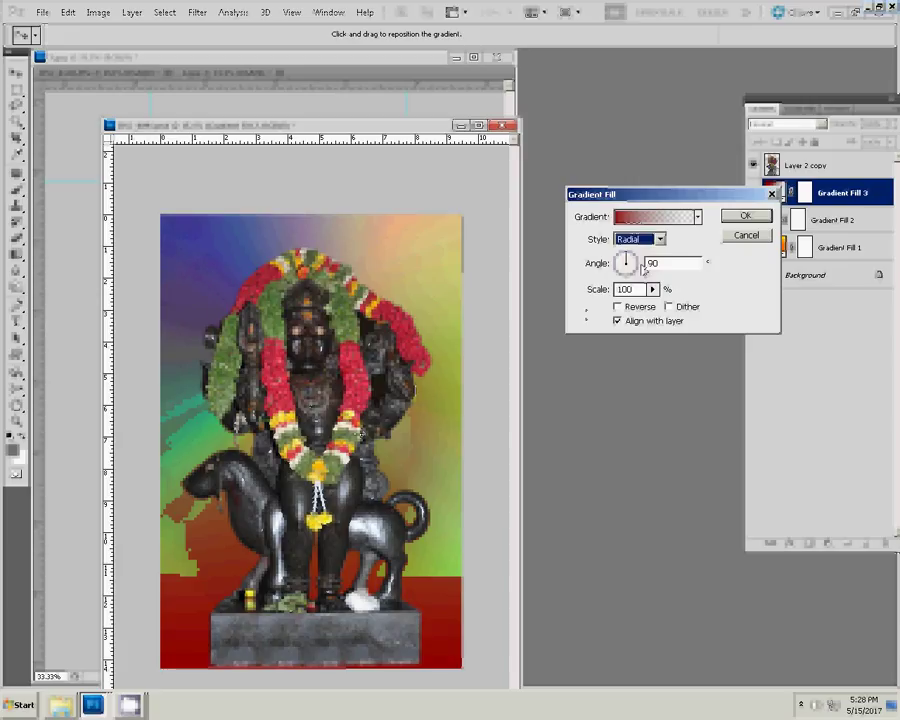
left_click(638, 239)
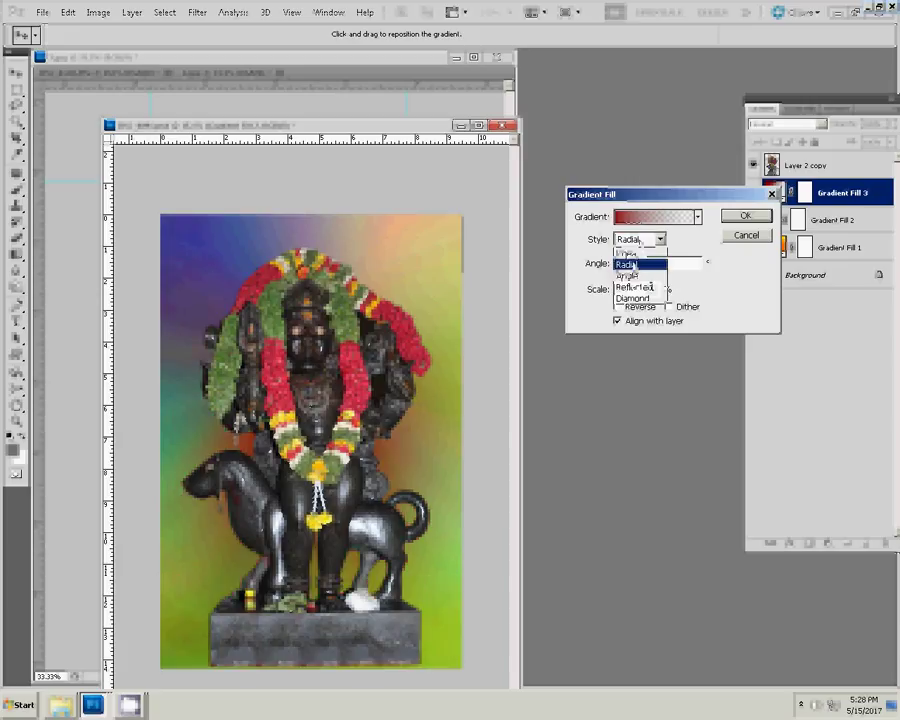
left_click(628, 264)
left_click(638, 239)
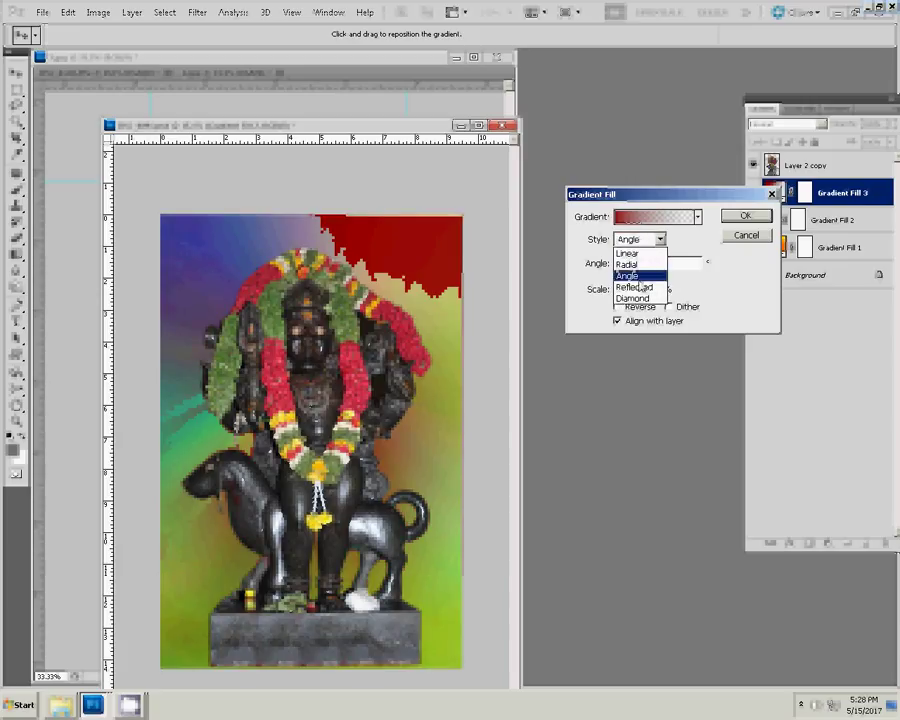
left_click(638, 282)
left_click(638, 240)
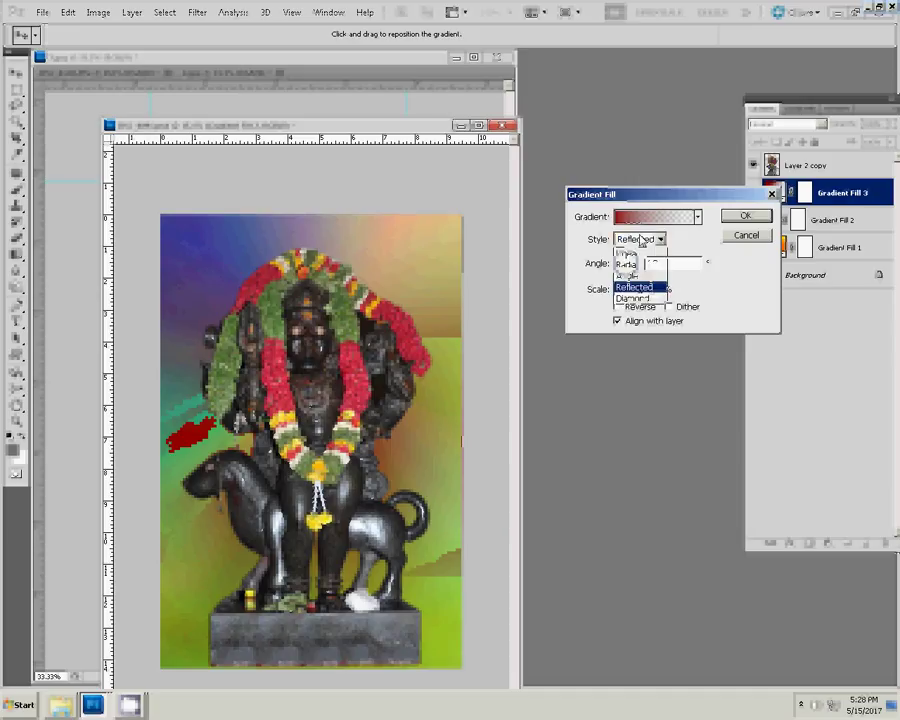
left_click(637, 265)
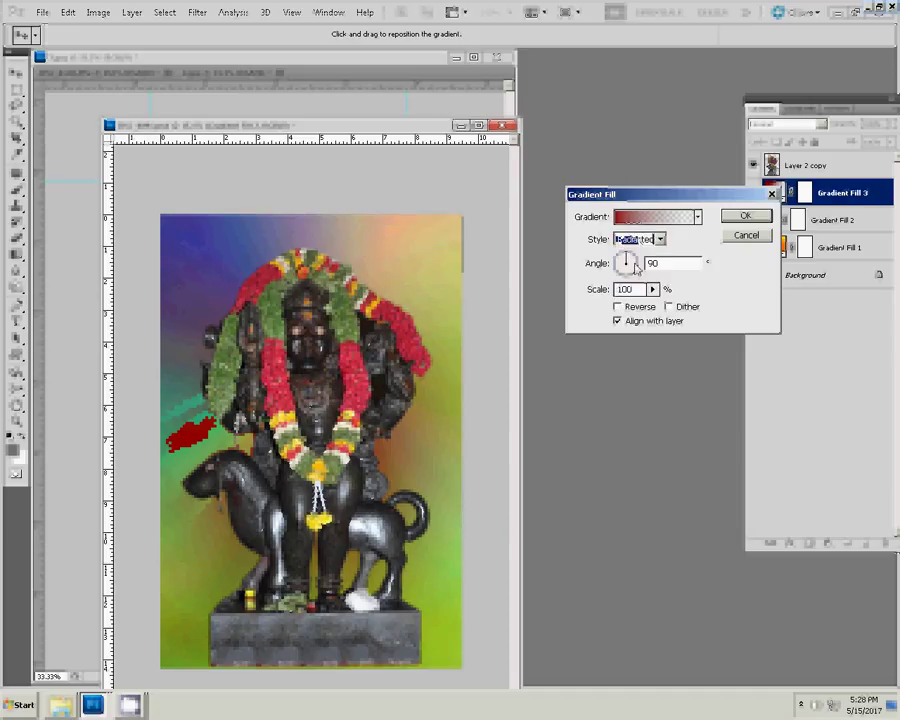
Reverse the radial gradient and raise its centre over the statue.
key("alt+r")
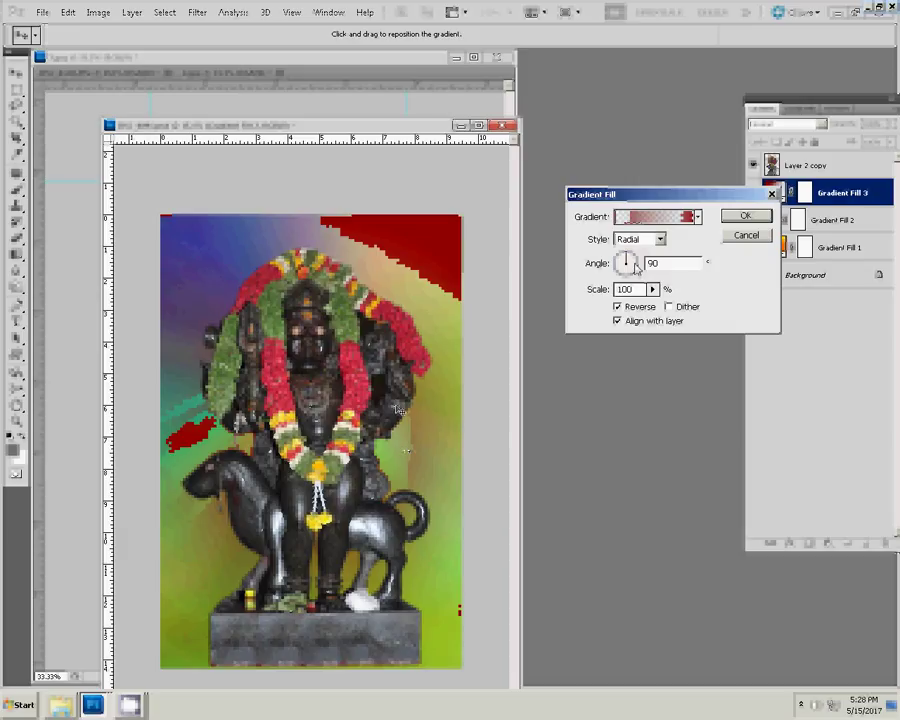
left_click_drag(415, 452, 399, 406)
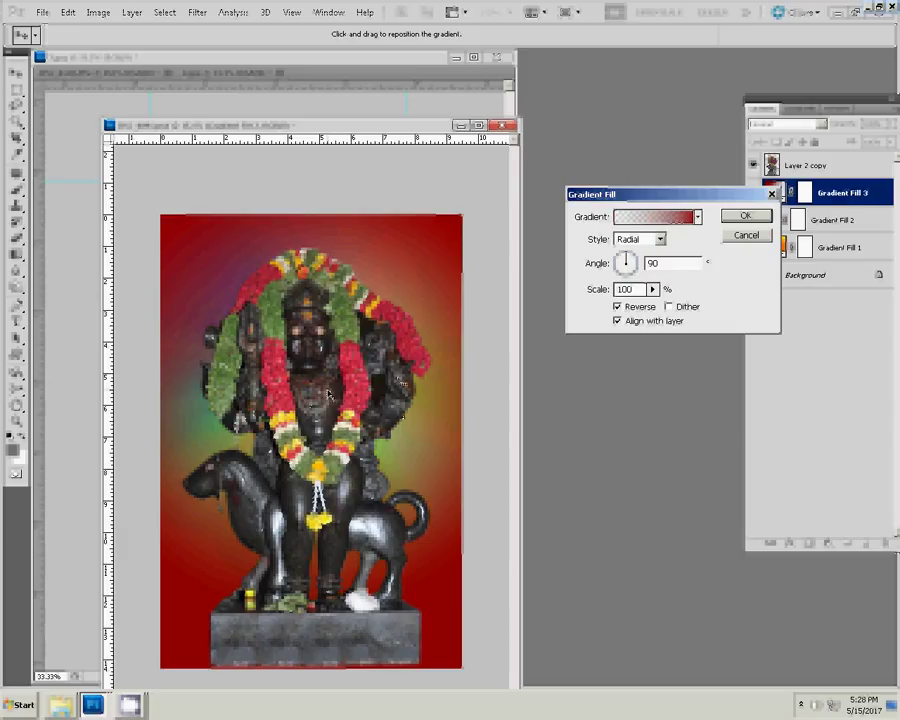
left_click_drag(403, 360, 402, 335)
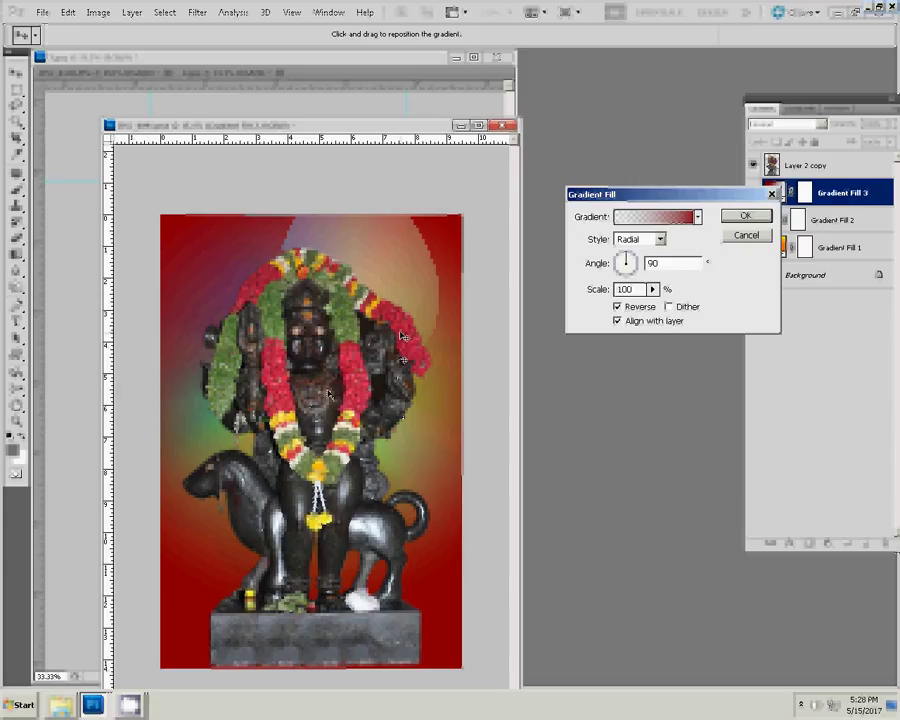
left_click(741, 216)
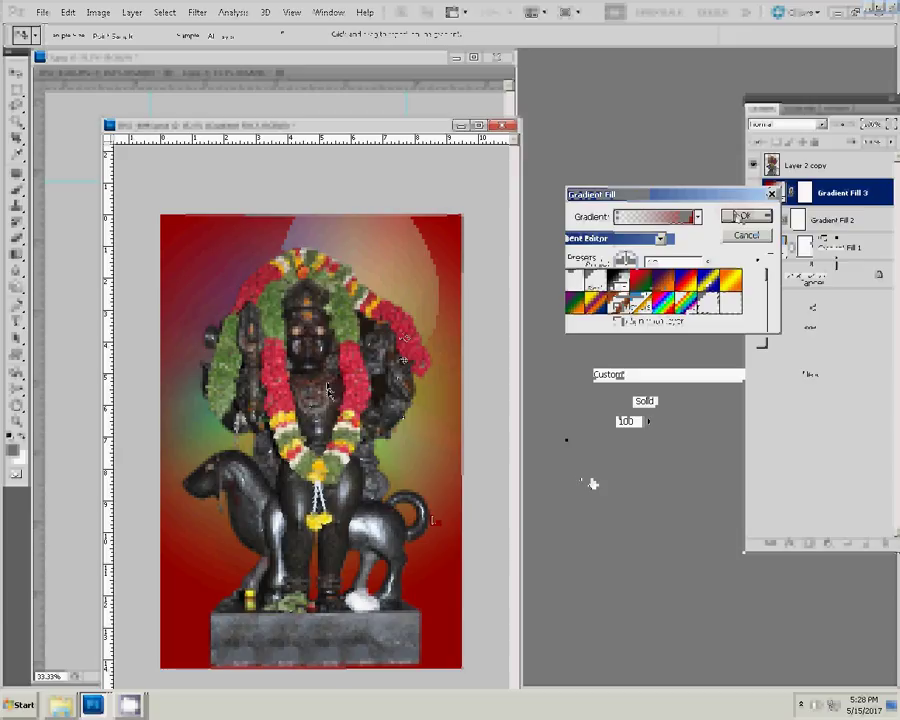
Change the red stop colour to #0c0202 and commit Gradient Fill 3.
left_click(638, 534)
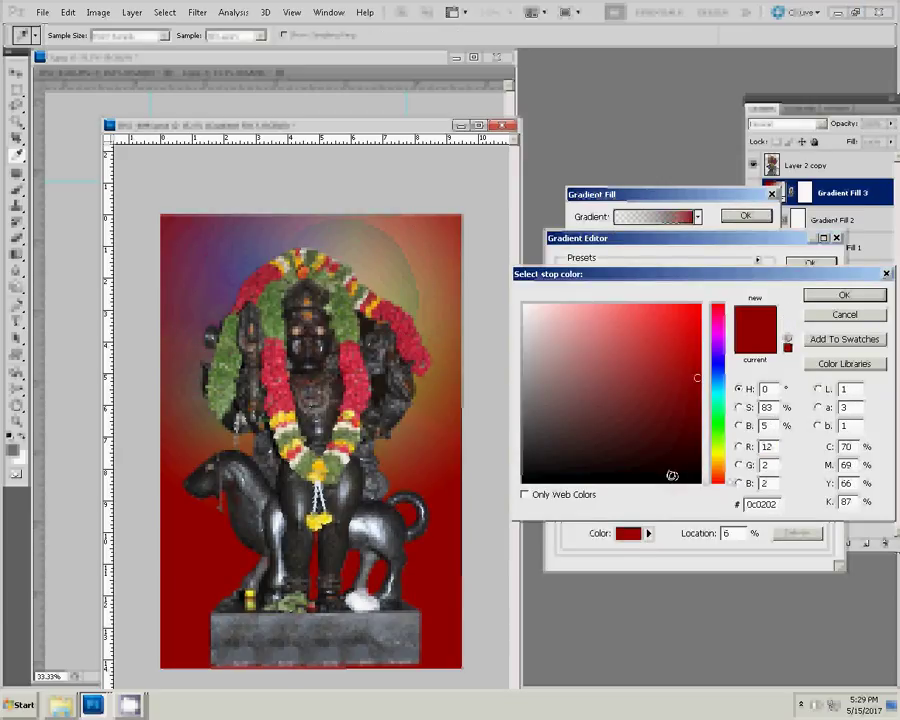
left_click(844, 296)
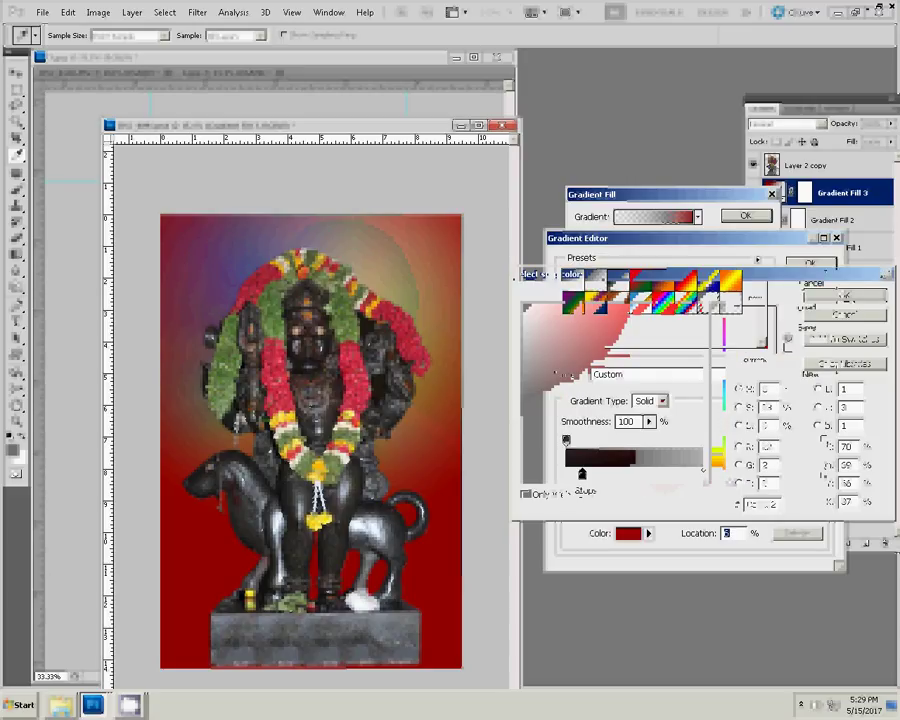
left_click(811, 263)
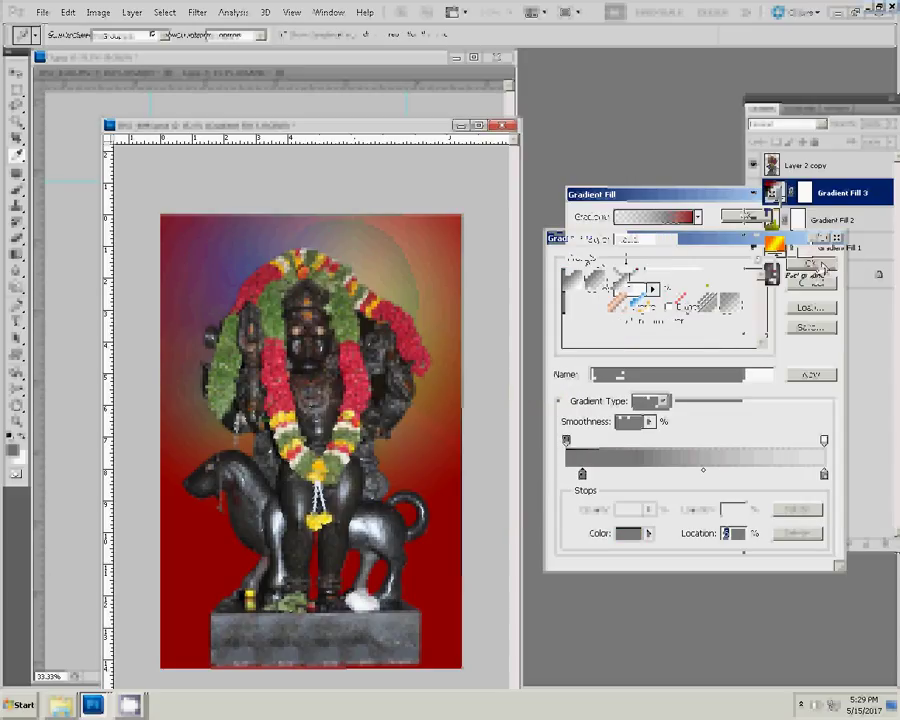
left_click(742, 216)
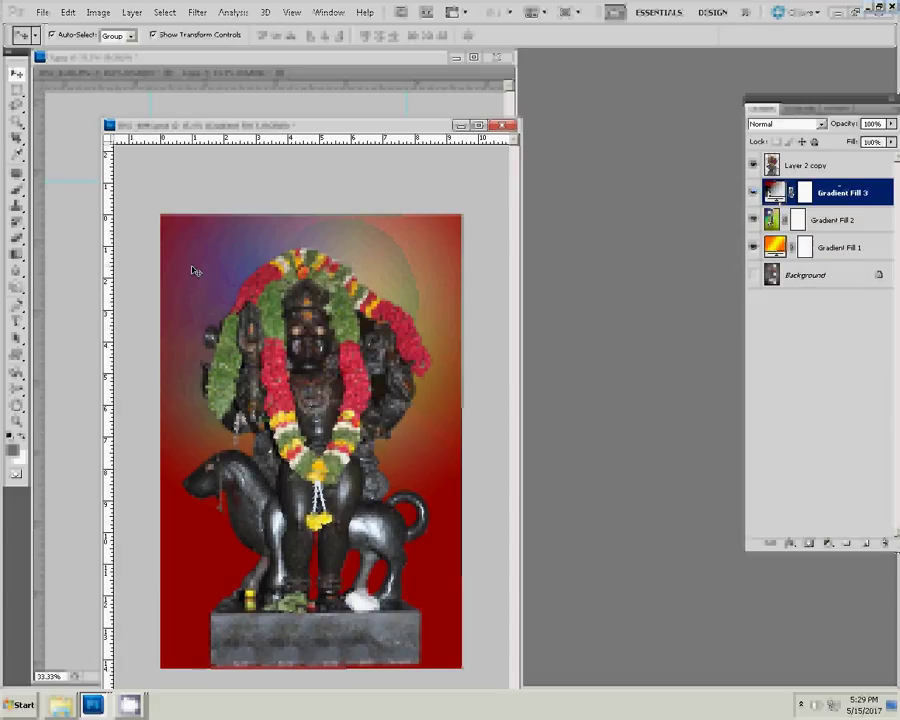
Cycle through the Custom Shape and Magic Wand tools, ending on the Brush tool.
key("u")
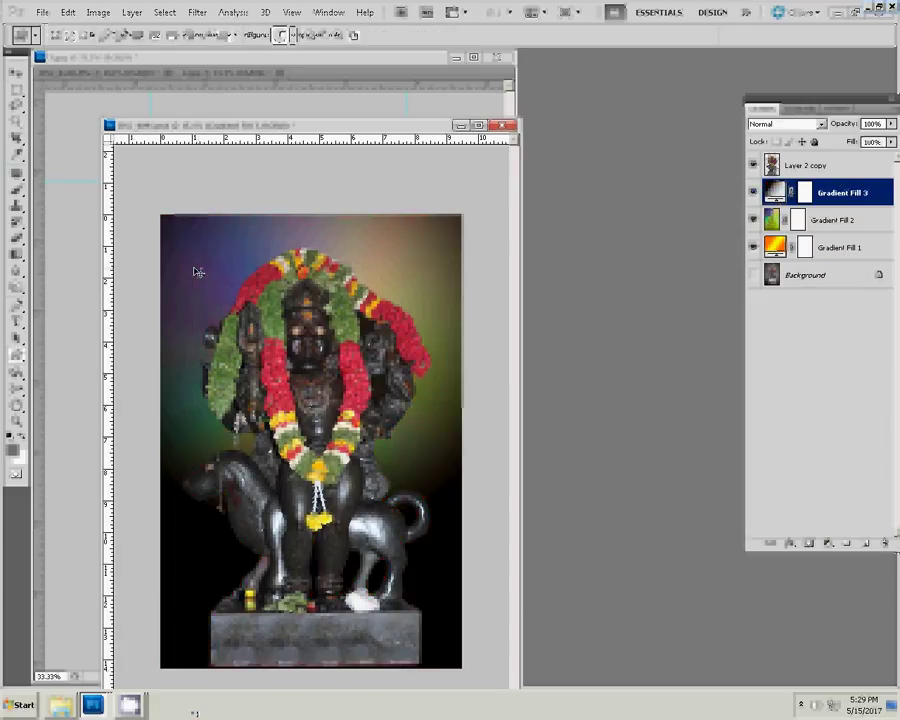
left_click(16, 124)
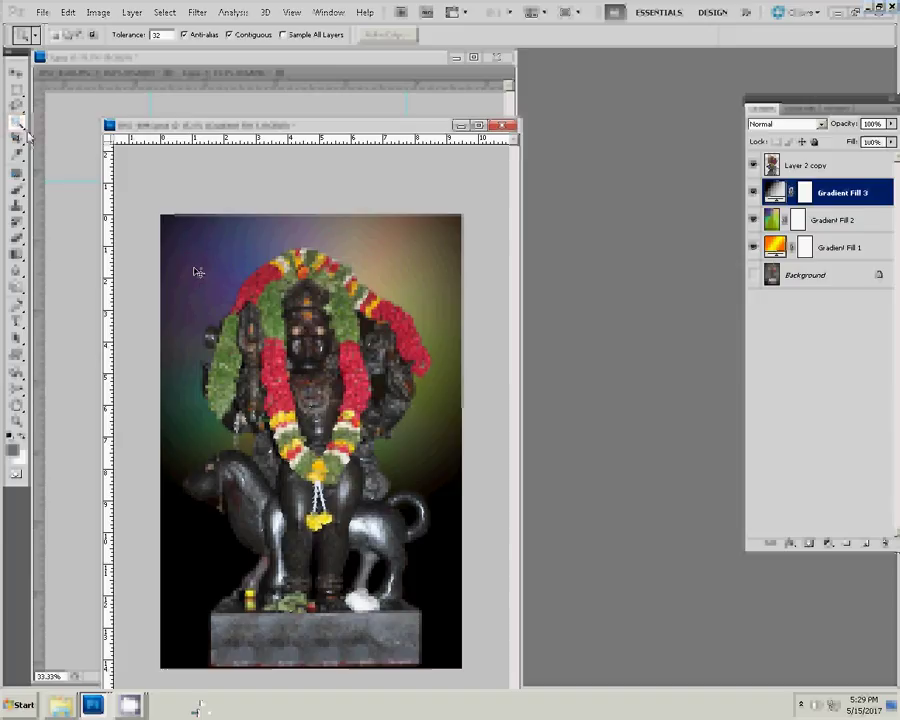
left_click(21, 184)
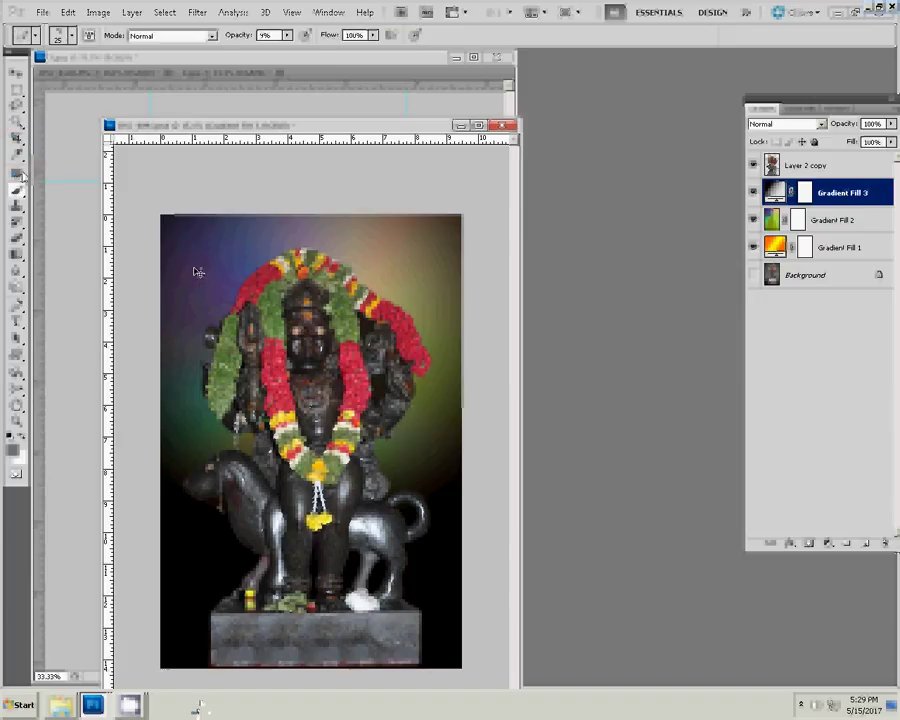
Save the image as Photoshop PSD '1' in folder B, accepting compatibility options.
key("ctrl+shift+s")
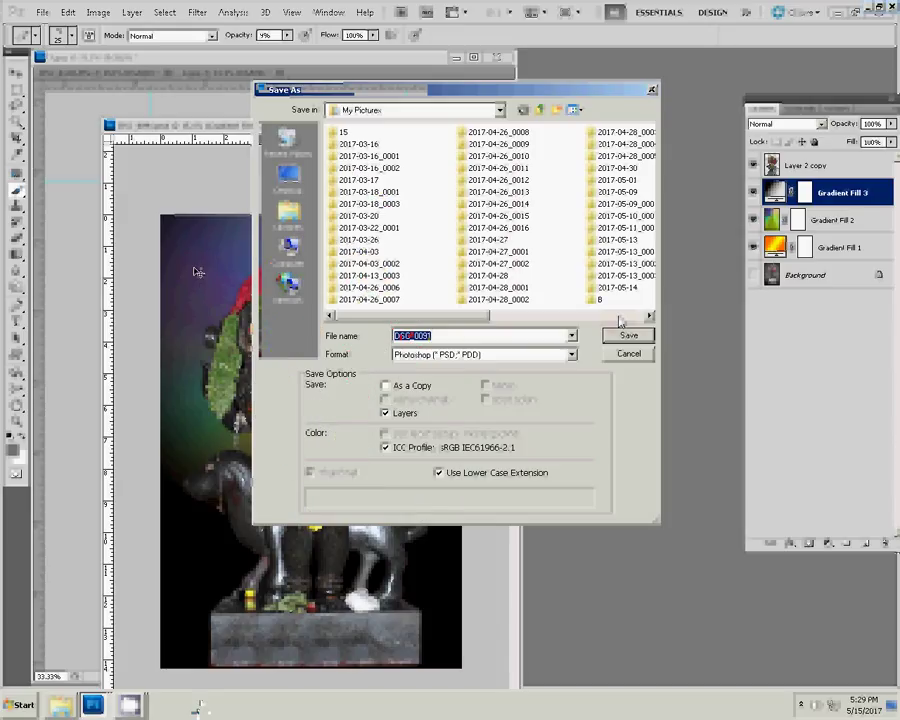
double_click(597, 300)
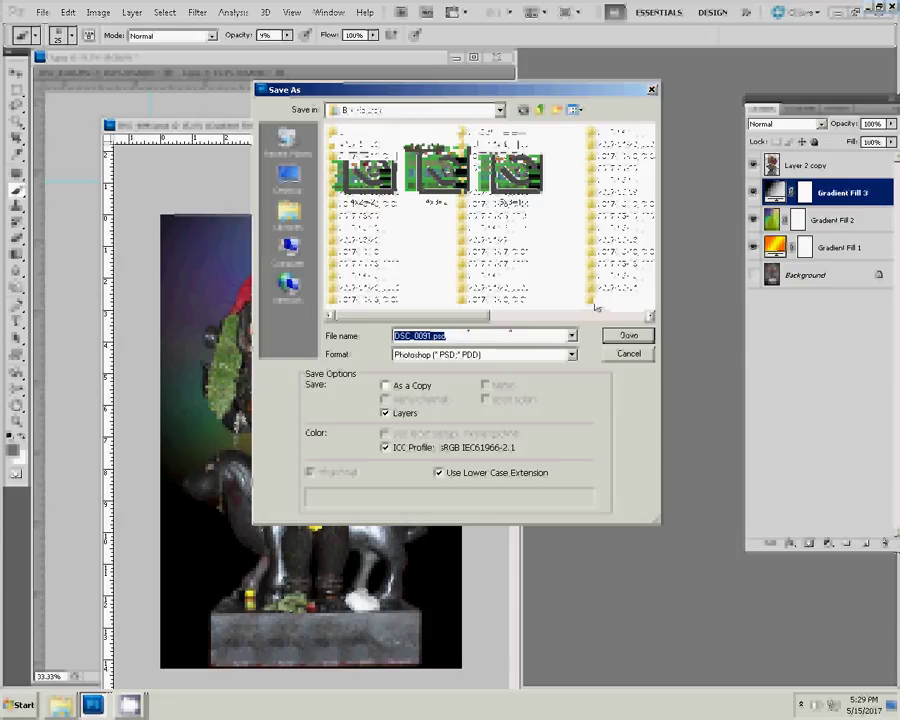
left_click(403, 188)
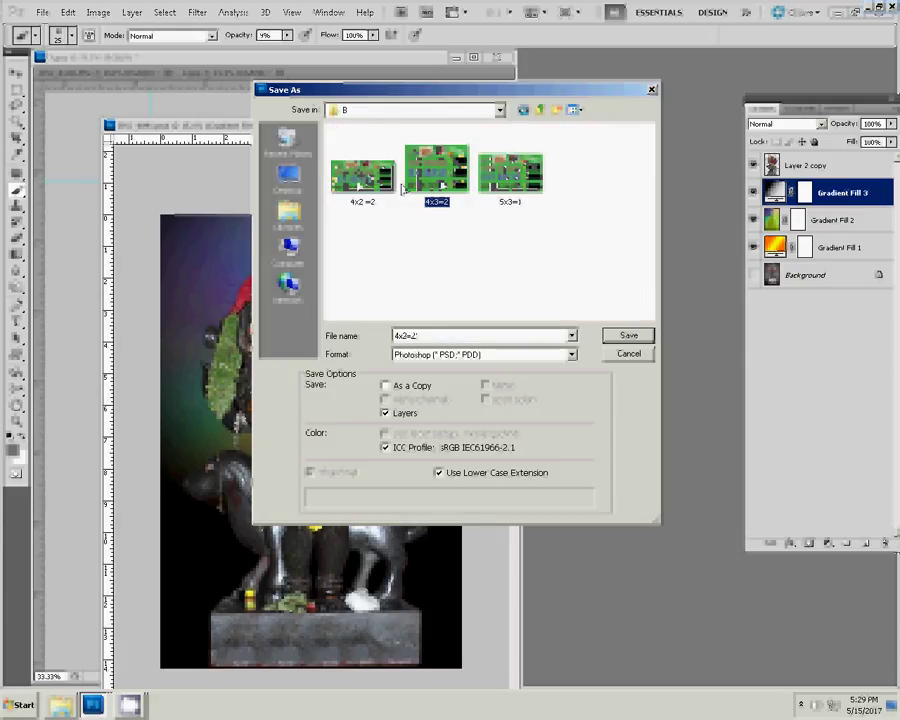
key("Right")
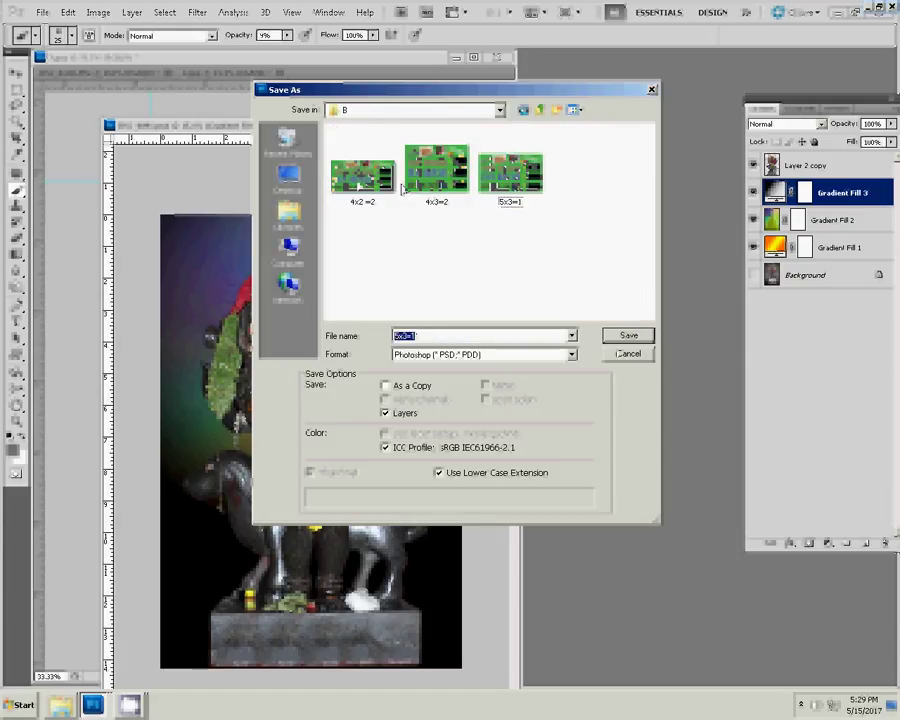
key("Return")
key("Return")
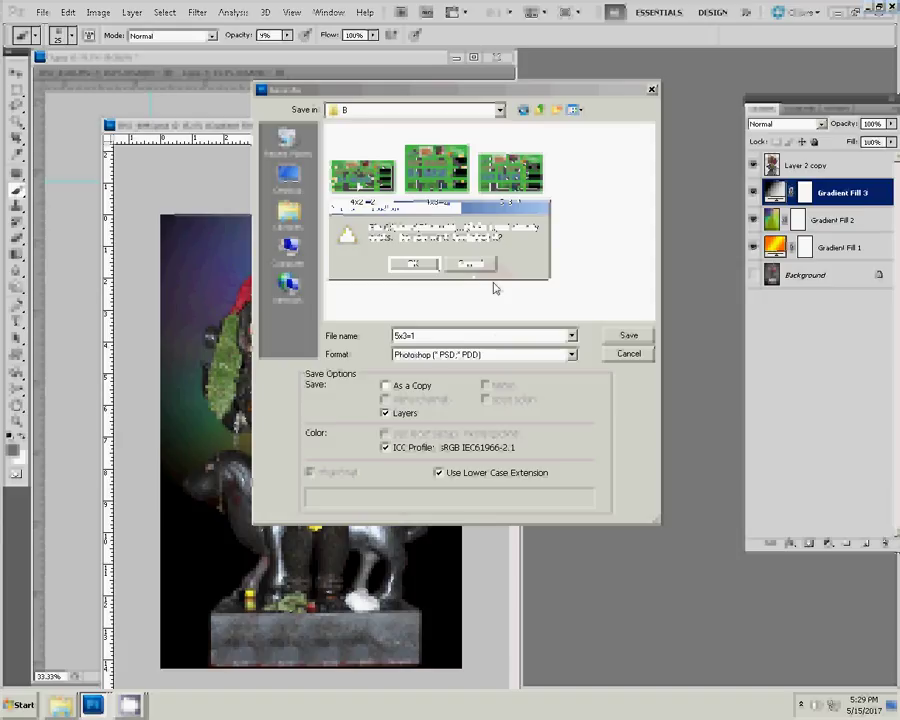
type("1")
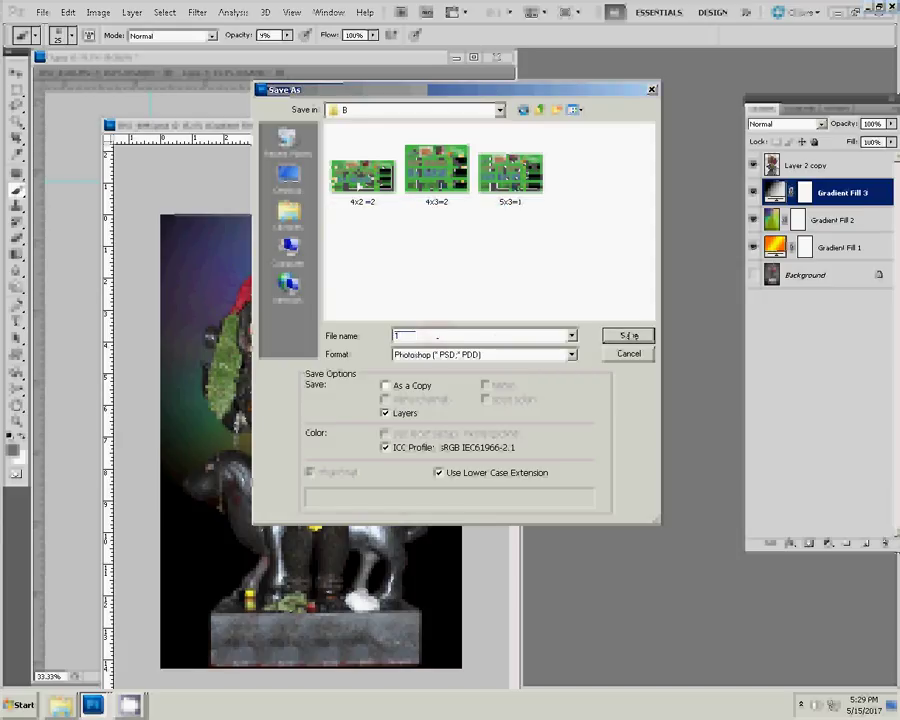
key("Return")
left_click(607, 225)
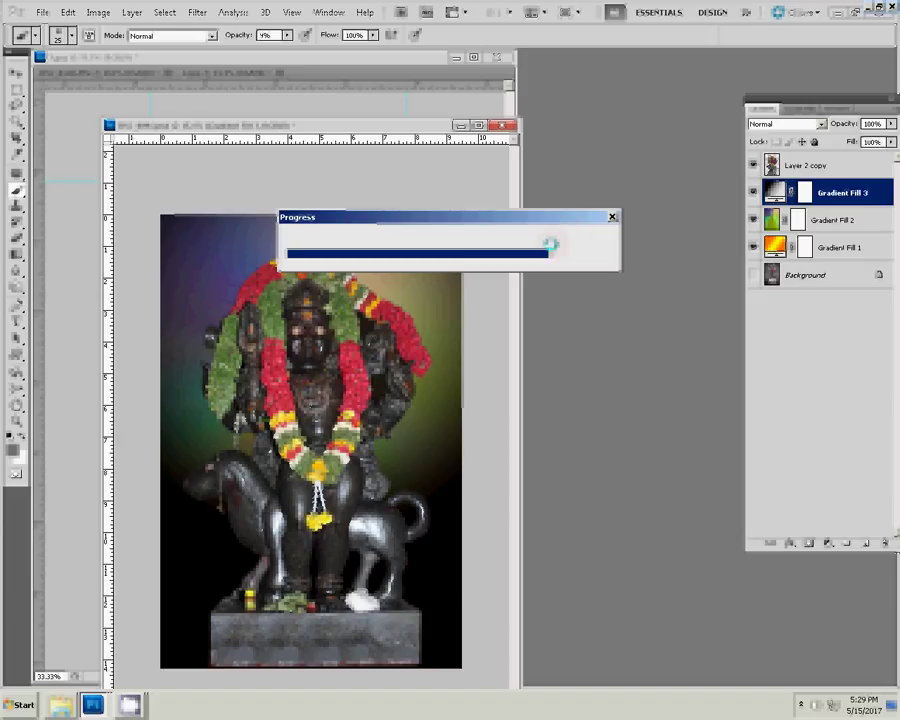
Zoom to 100%, make Layer 2 copy active, and check the image size without changing it.
key("z")
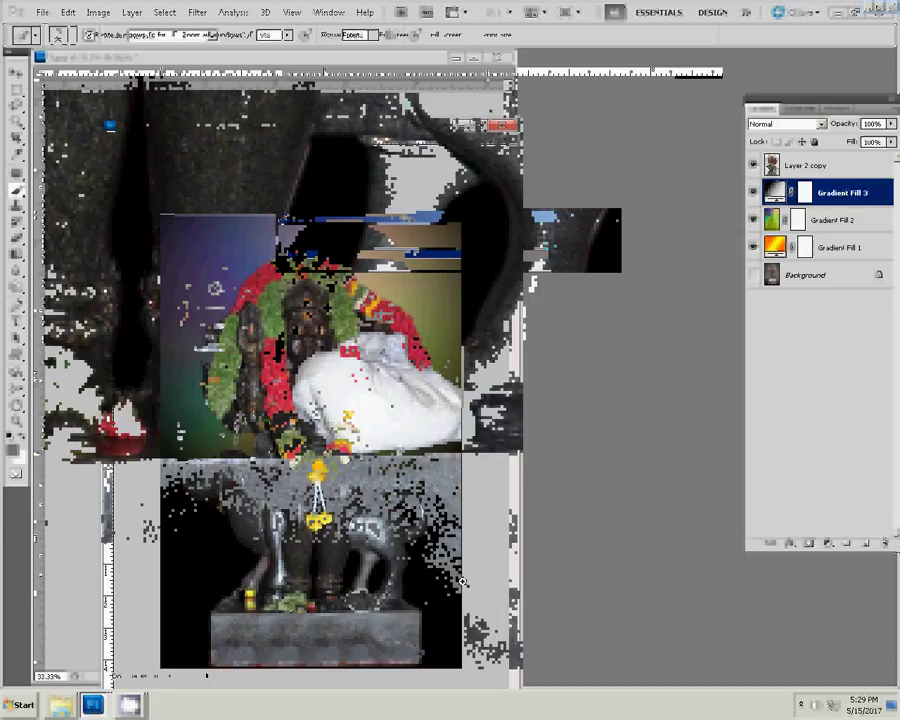
key("b")
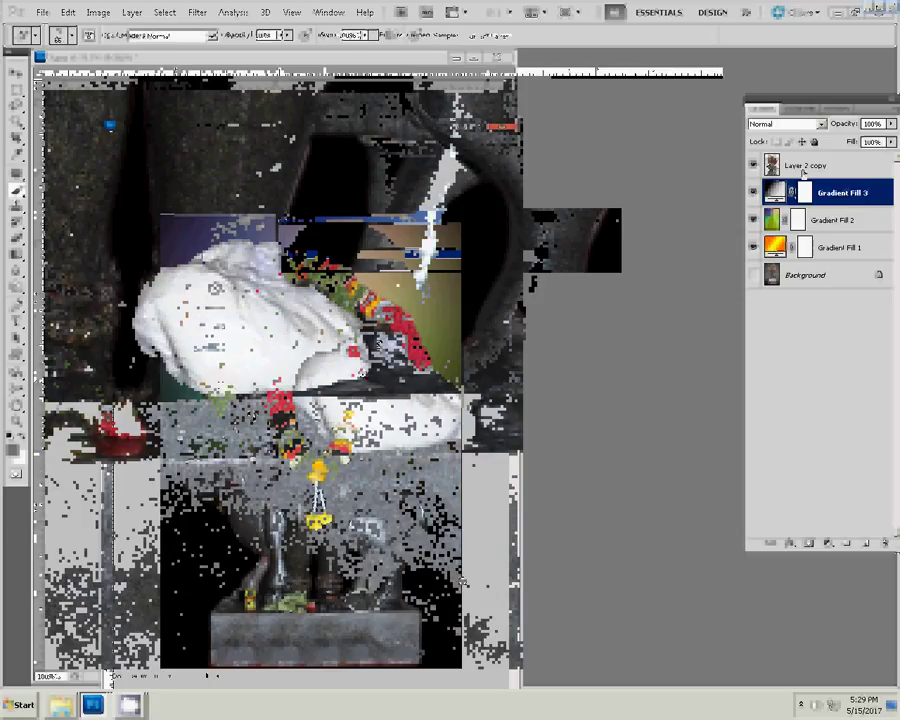
left_click(803, 168)
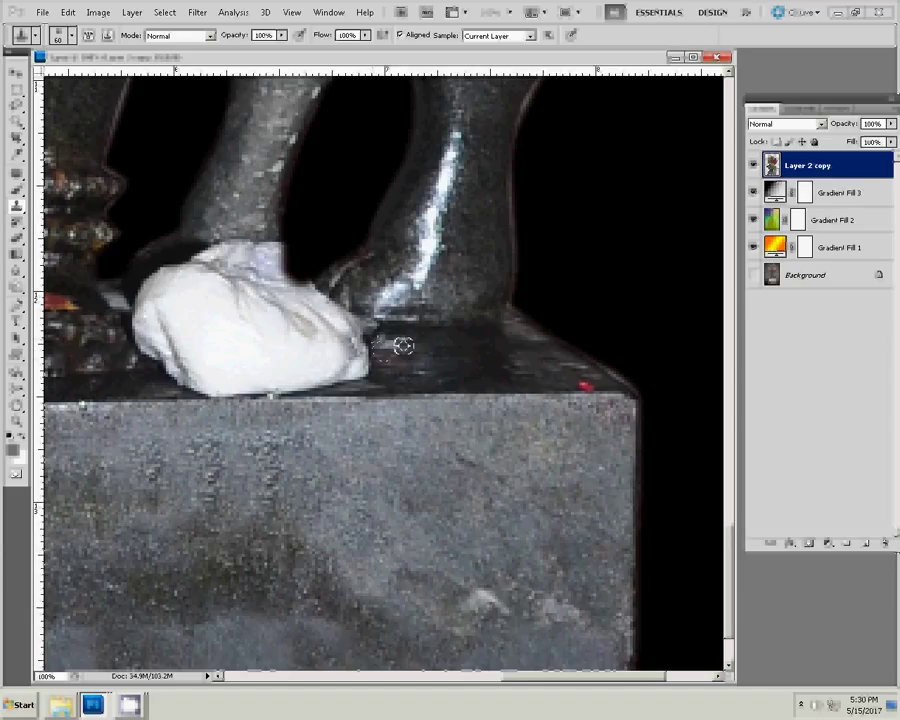
key("ctrl+alt+i")
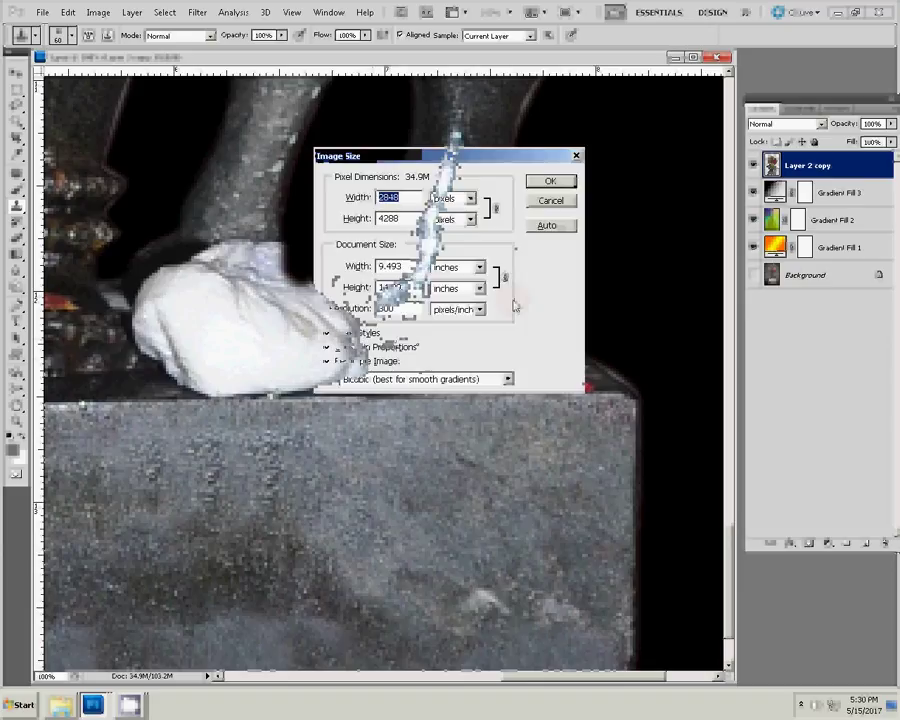
key("Escape")
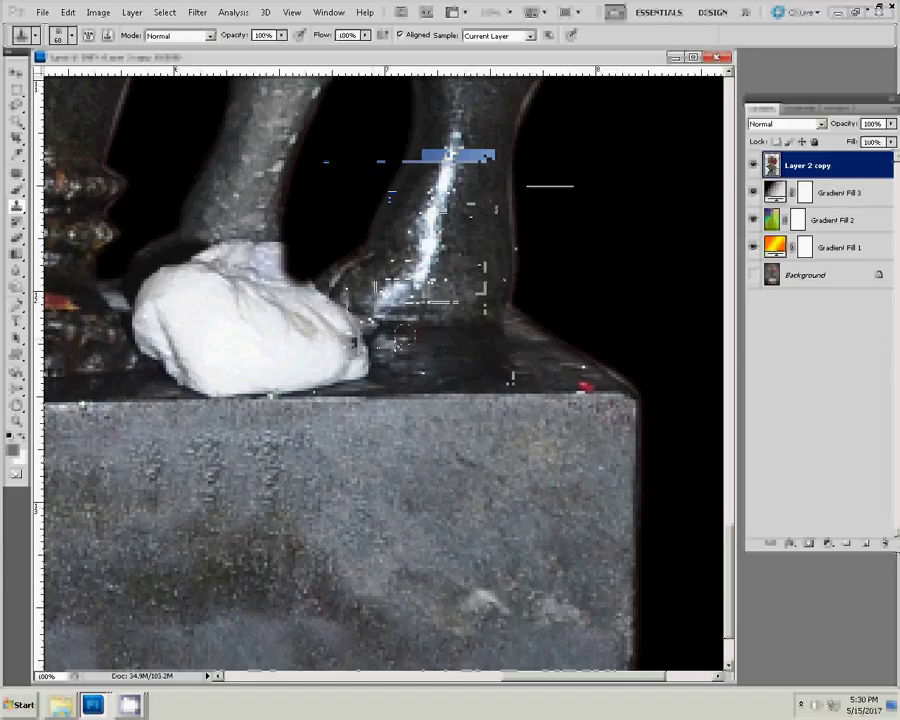
Clone base texture with a 40 px brush over the dark spot by the cloth, then fit on screen.
left_click(380, 368, "alt")
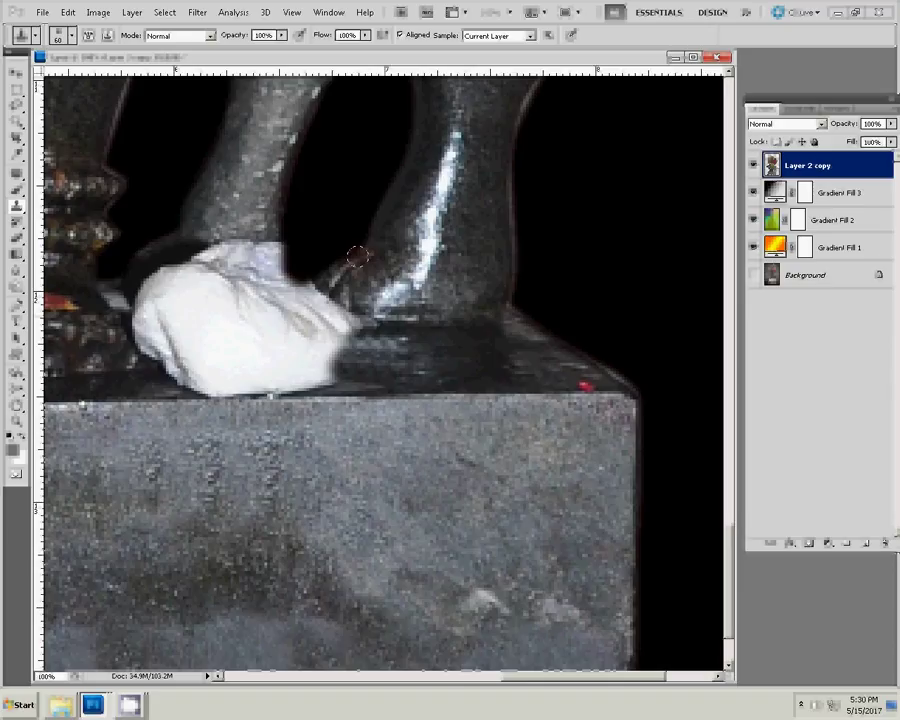
key("bracketleft")
key("bracketleft")
left_click(335, 294)
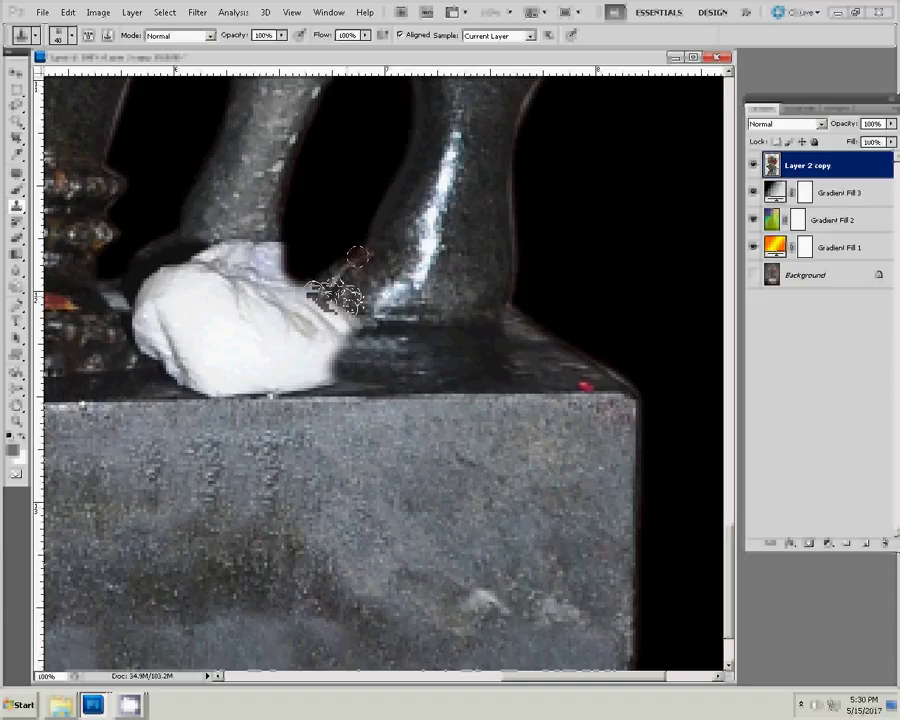
left_click_drag(341, 296, 325, 296)
right_click(331, 374)
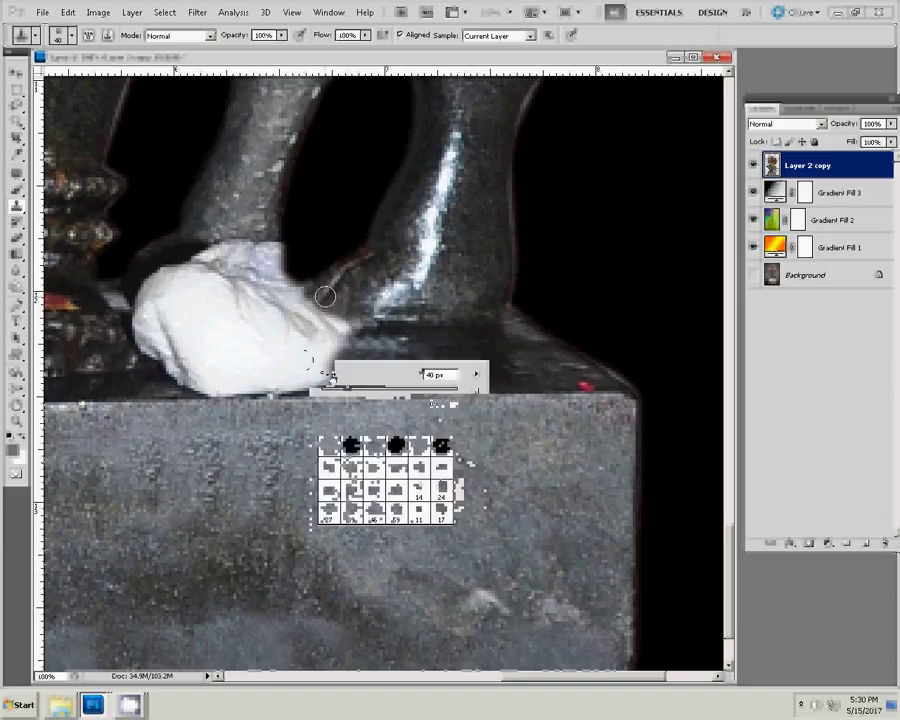
key("Return")
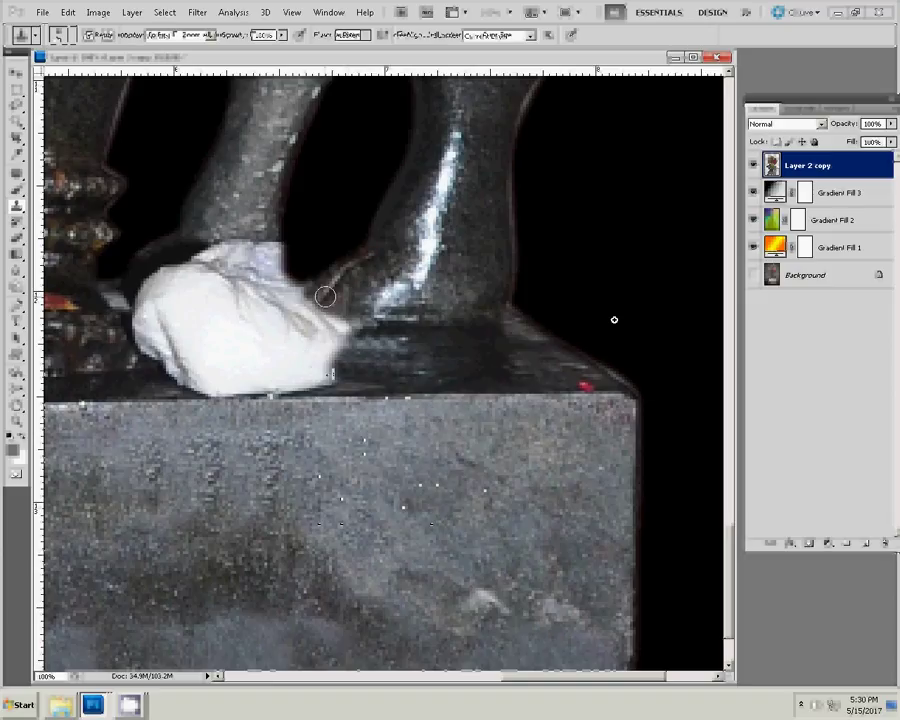
right_click(614, 318)
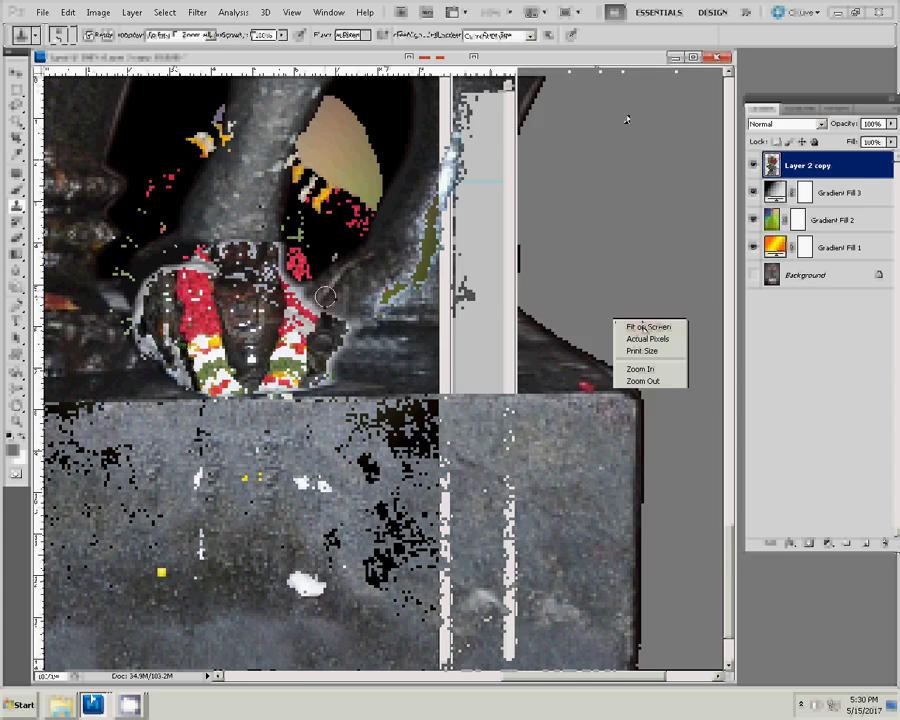
left_click(643, 327)
In Windows Explorer, go to the 100NCD90 folder inside DCIM and select photo DSC_0211.
key("alt+Tab")
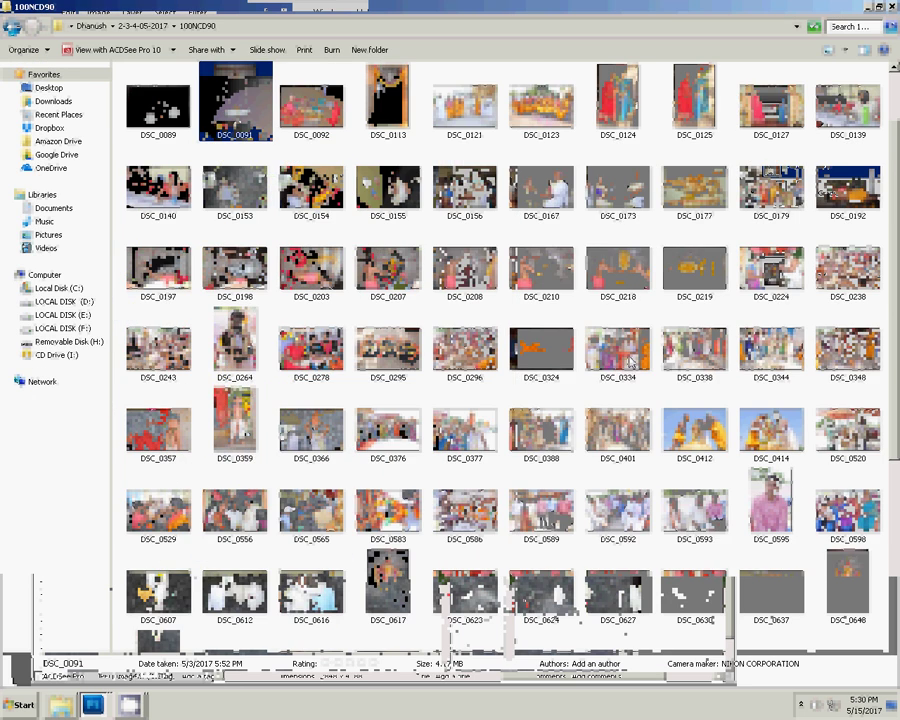
scroll(660, 265, "up", 1)
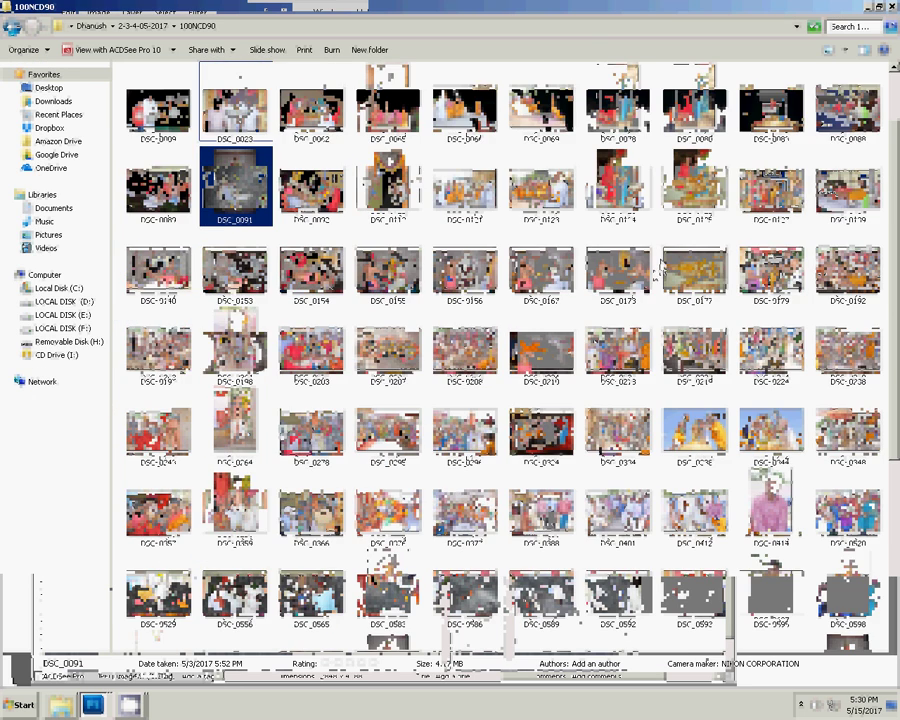
scroll(660, 266, "down", 3)
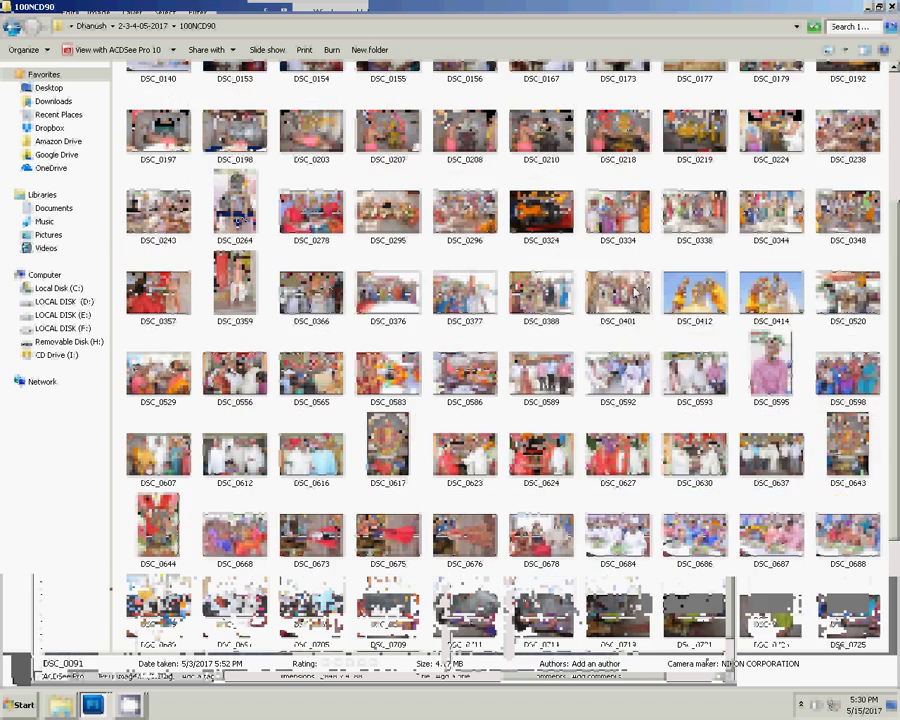
scroll(634, 292, "down", 2)
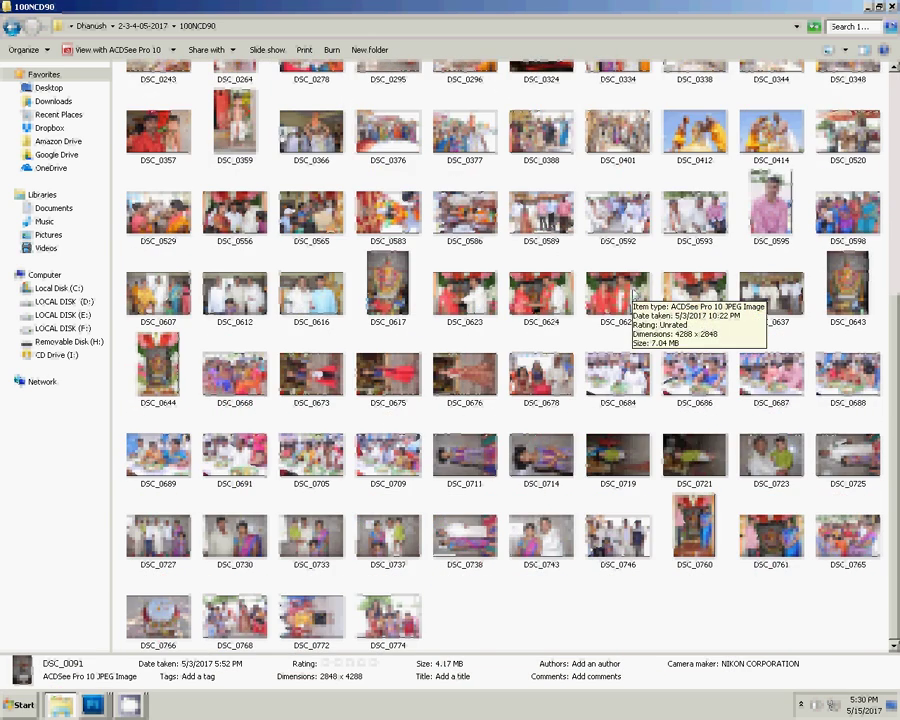
scroll(713, 336, "up", 4)
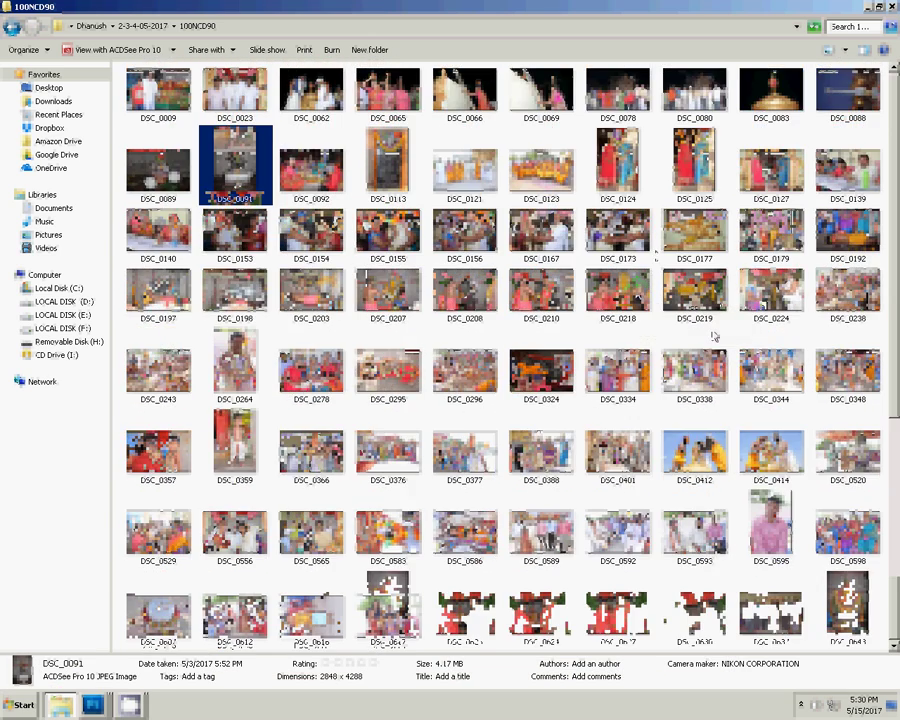
key("BackSpace")
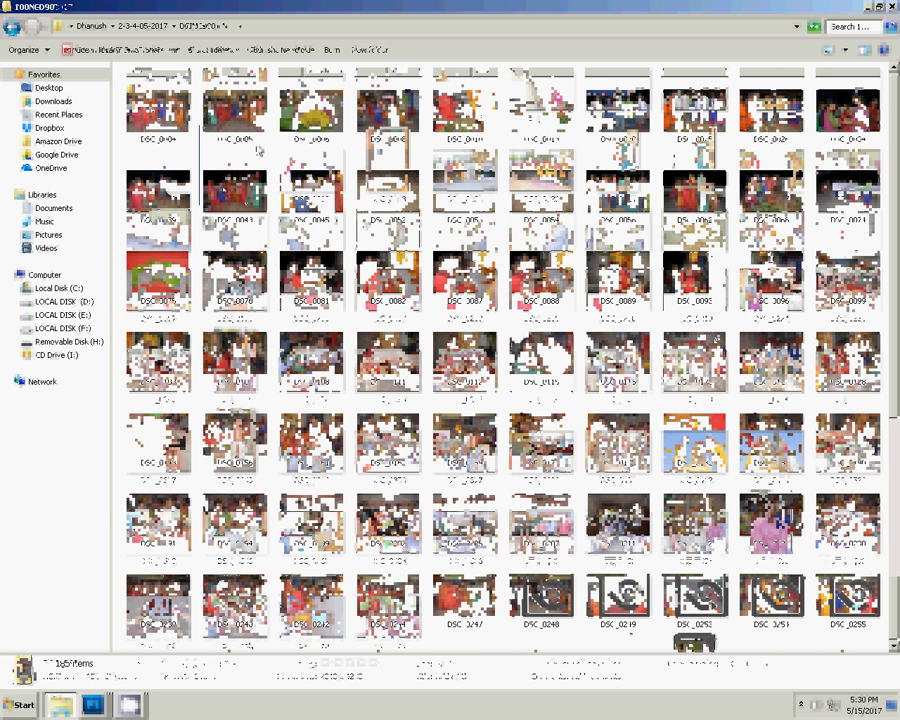
scroll(258, 150, "down", 3)
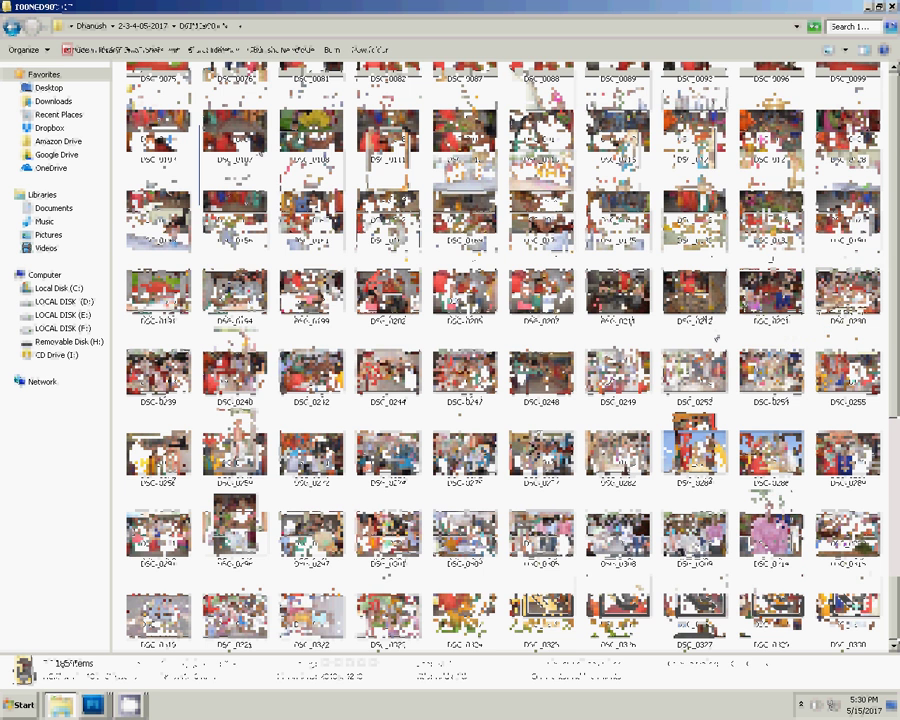
left_click(623, 308)
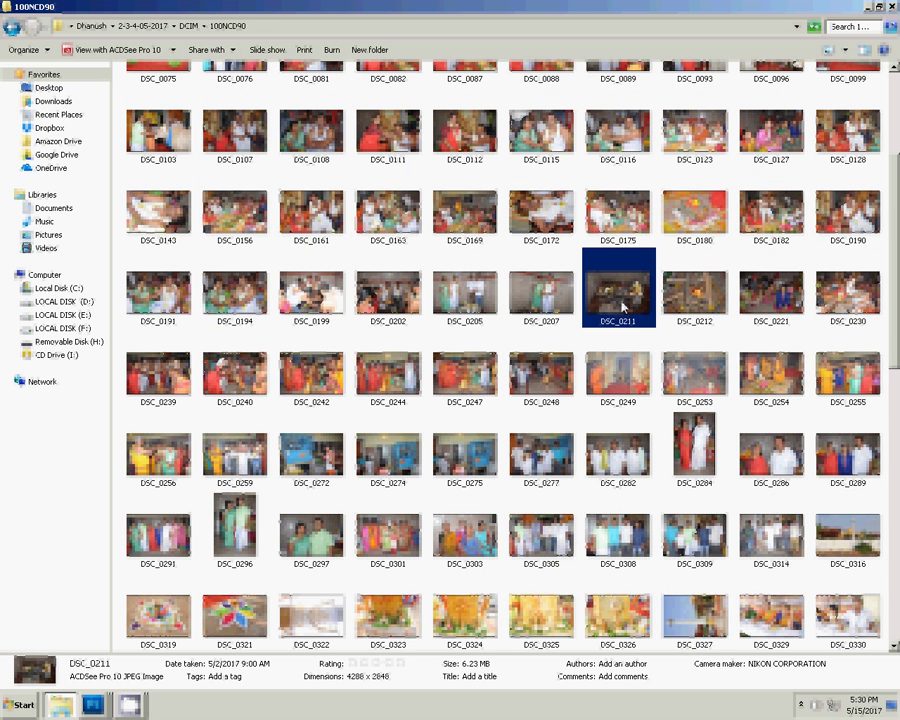
Open DSC_0211 in ACDSee Quick View, then close it, saving the changes.
double_click(623, 308)
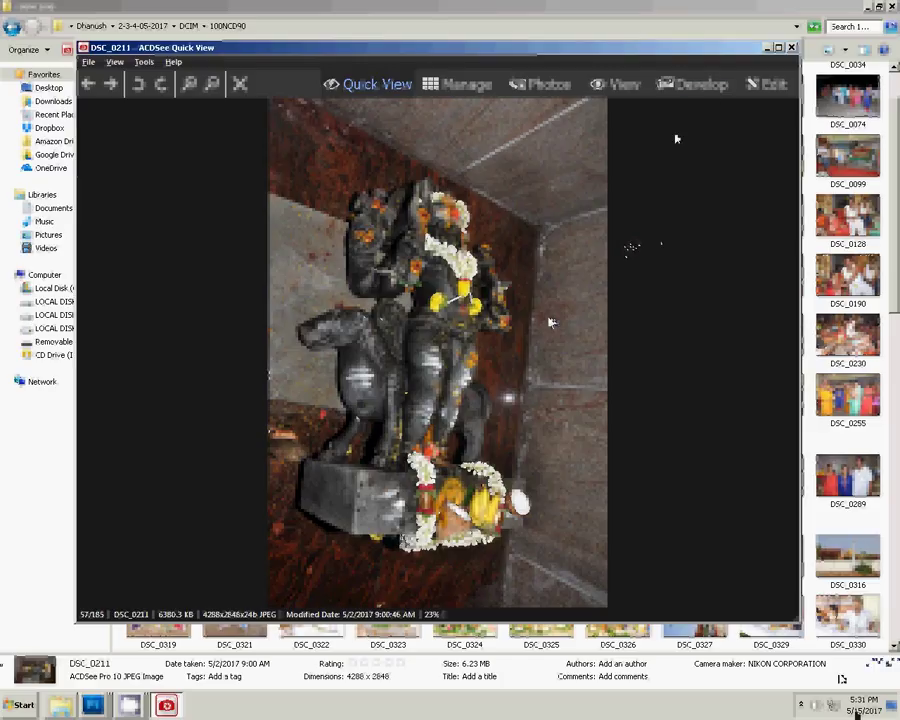
key("Escape")
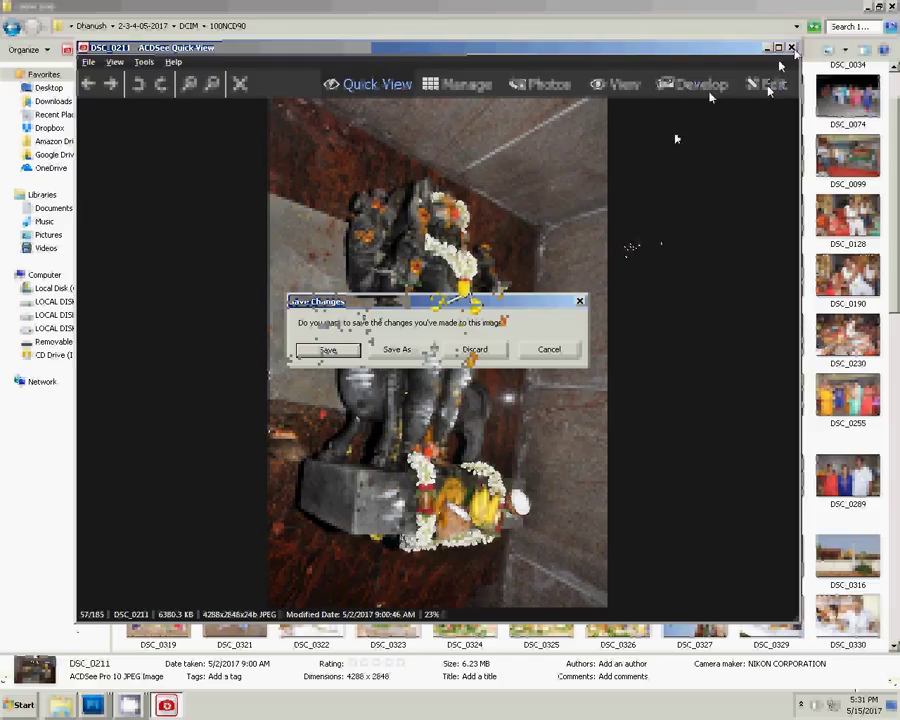
key("Return")
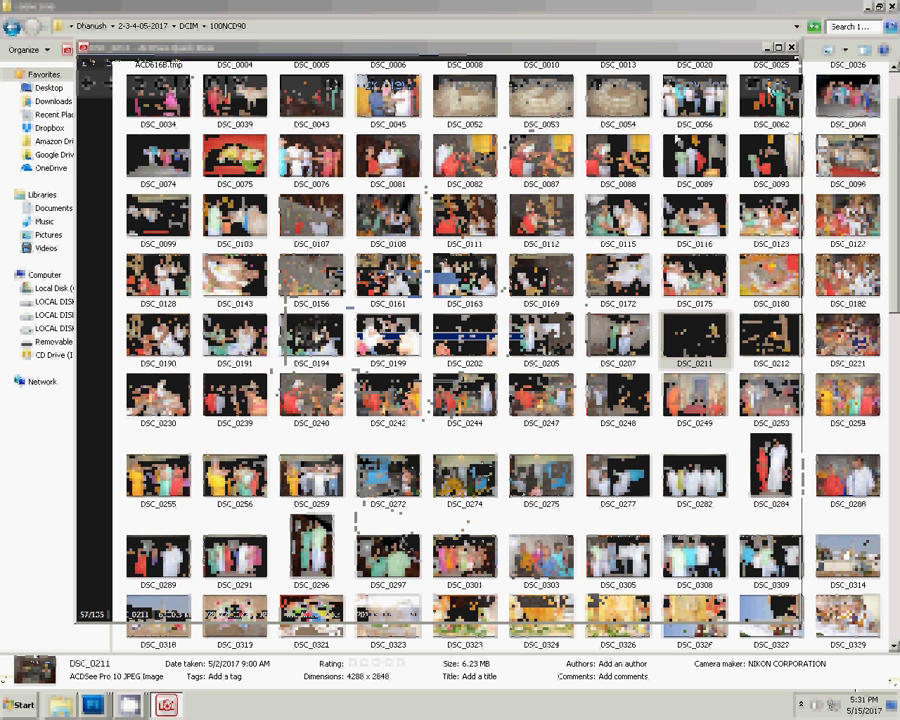
left_click(489, 341)
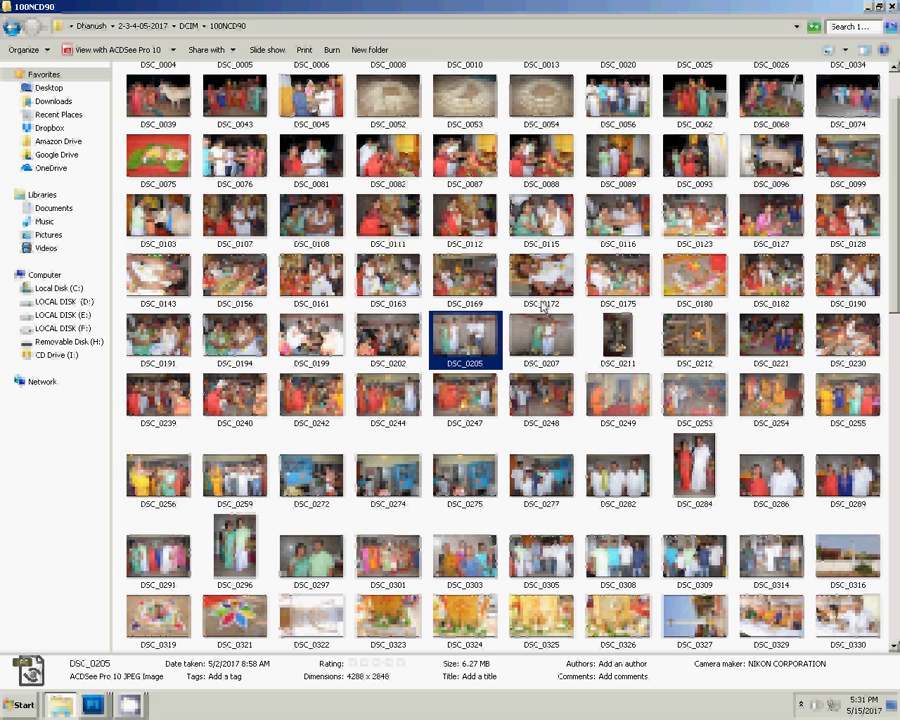
scroll(543, 307, "down", 3)
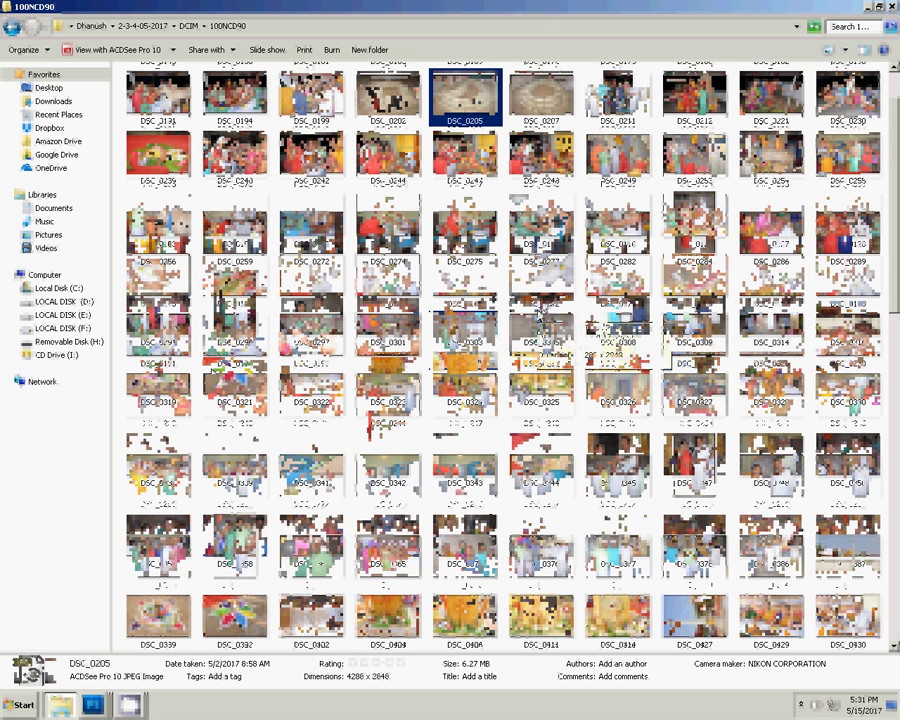